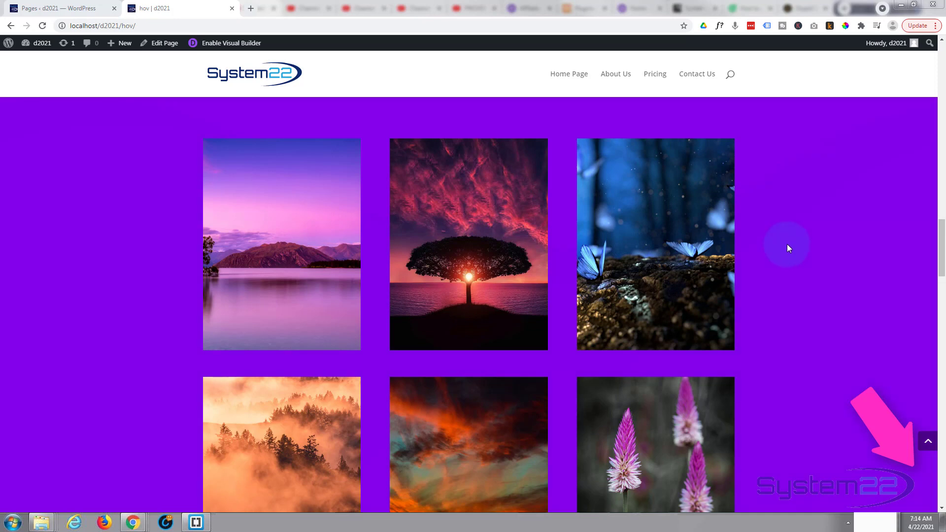
- Scroll to the forest-and-river section with its three blue 'Your Title Goes Here' boxes
scroll(787, 244, "down", 3)
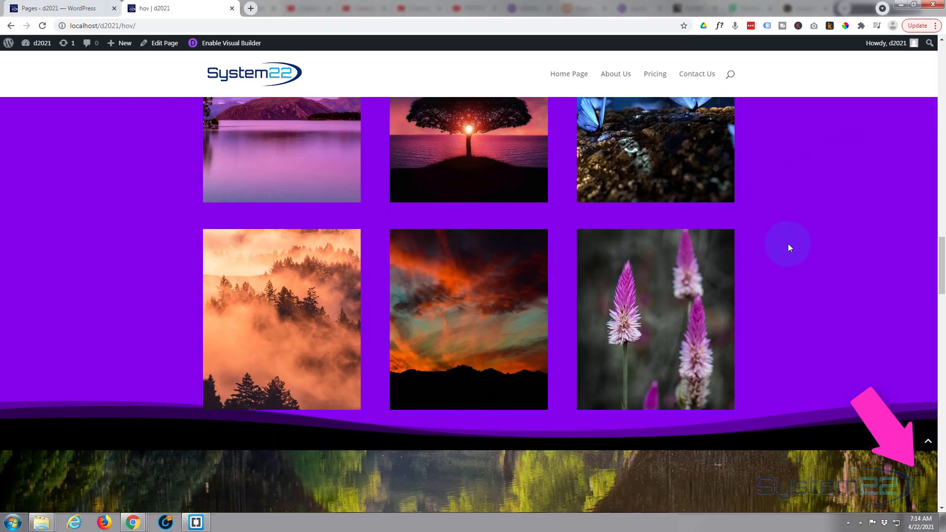
scroll(787, 244, "down", 1)
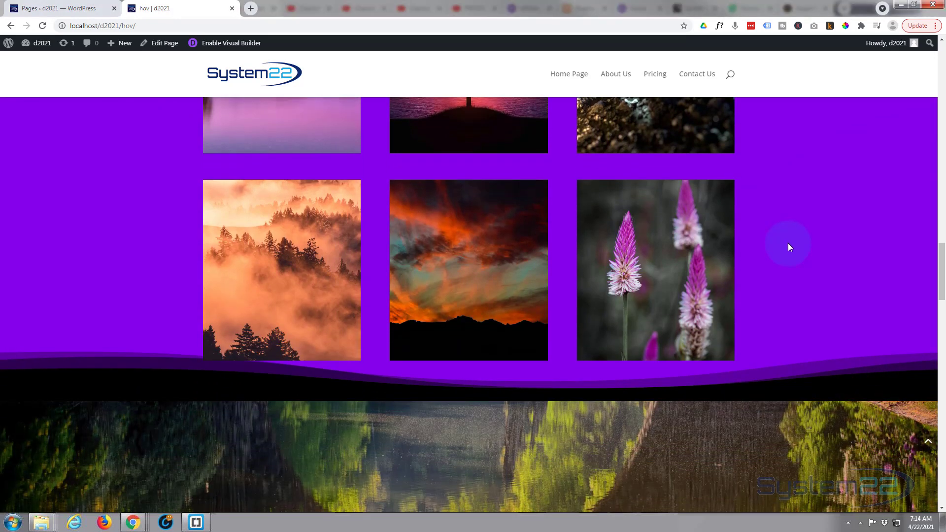
scroll(788, 243, "down", 3)
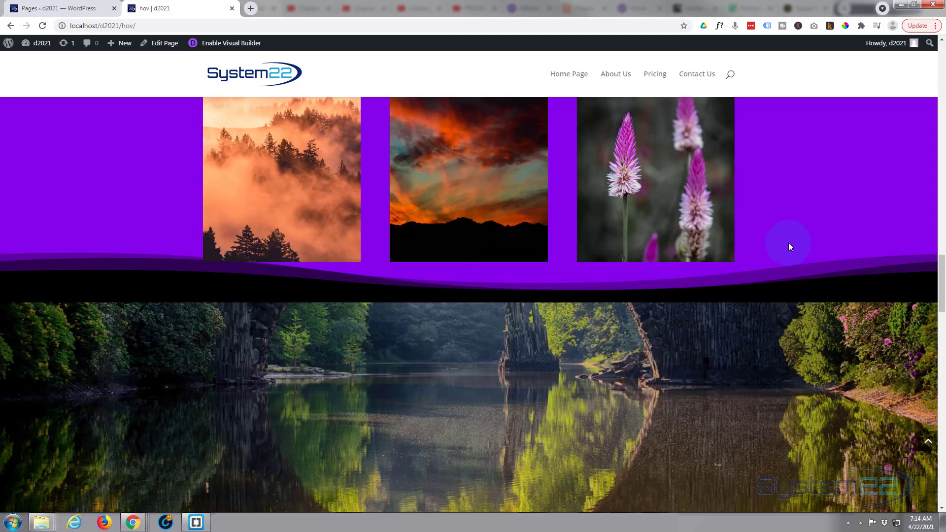
scroll(788, 242, "down", 1)
scroll(788, 242, "down", 2)
scroll(788, 242, "down", 1)
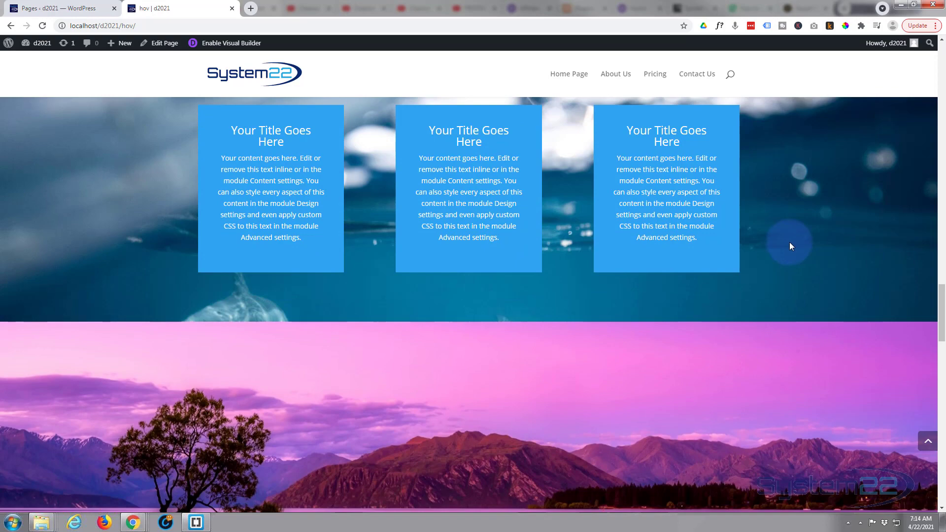
scroll(790, 243, "up", 5)
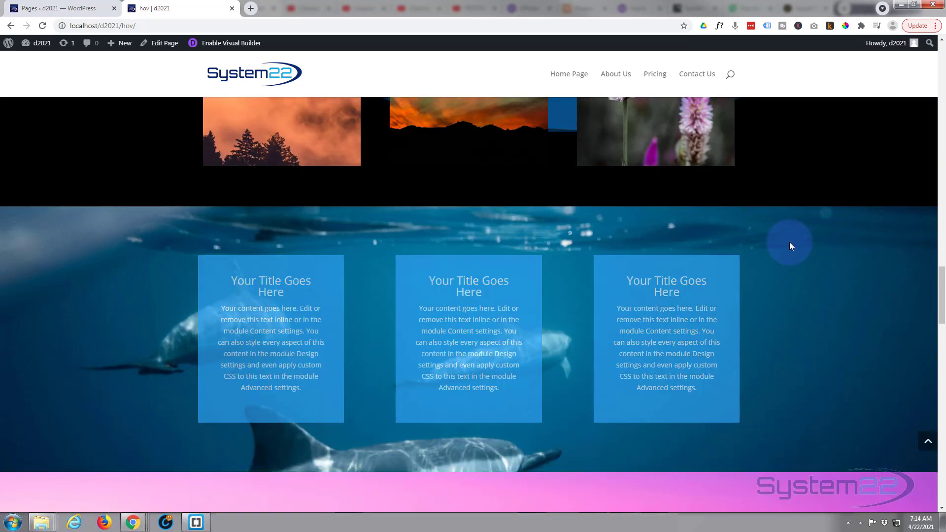
scroll(789, 241, "up", 3)
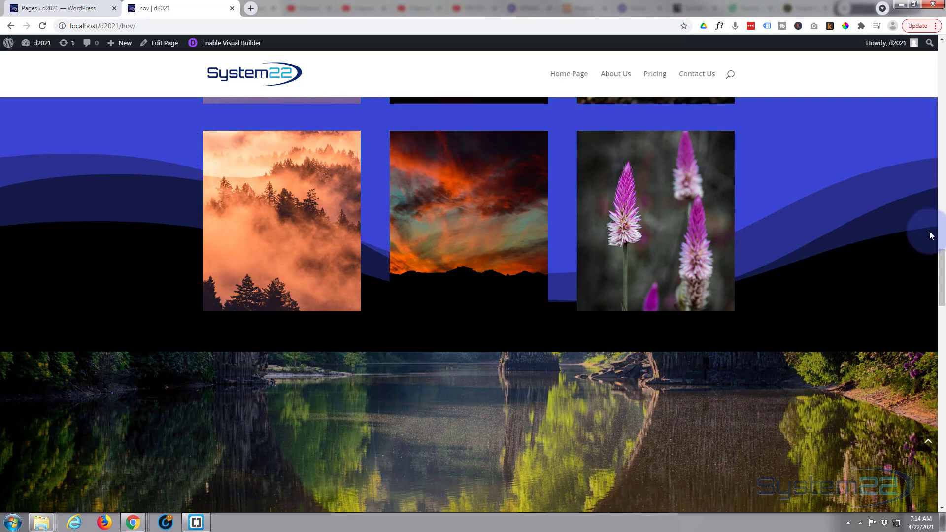
left_click_drag(942, 274, 942, 306)
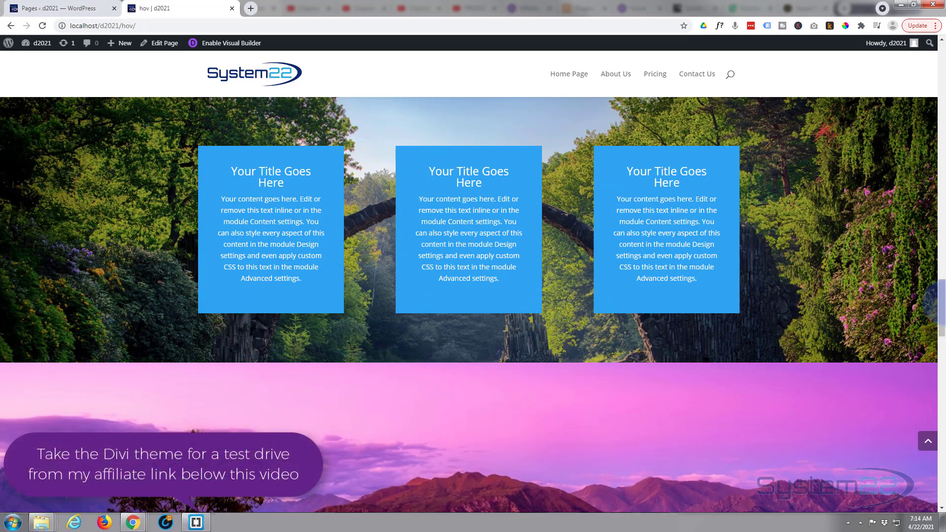
left_click_drag(944, 294, 943, 267)
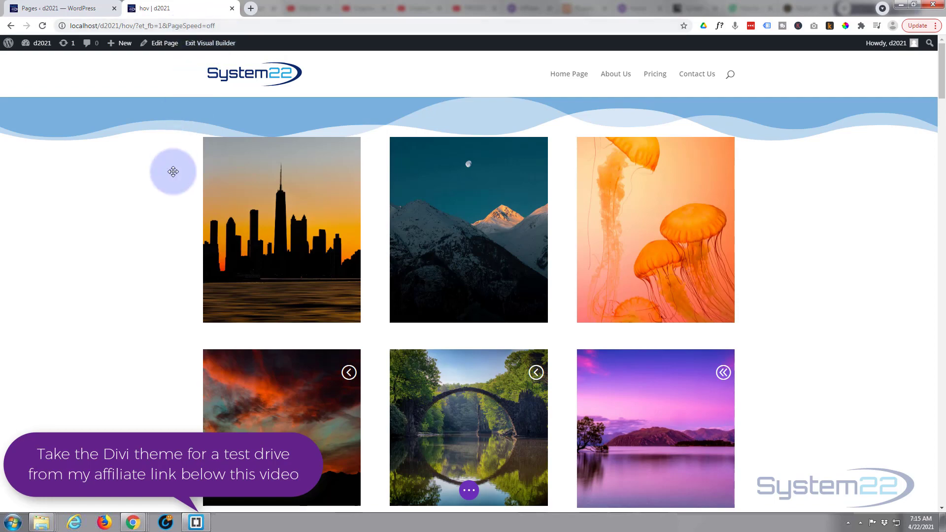
scroll(173, 171, "down", 3)
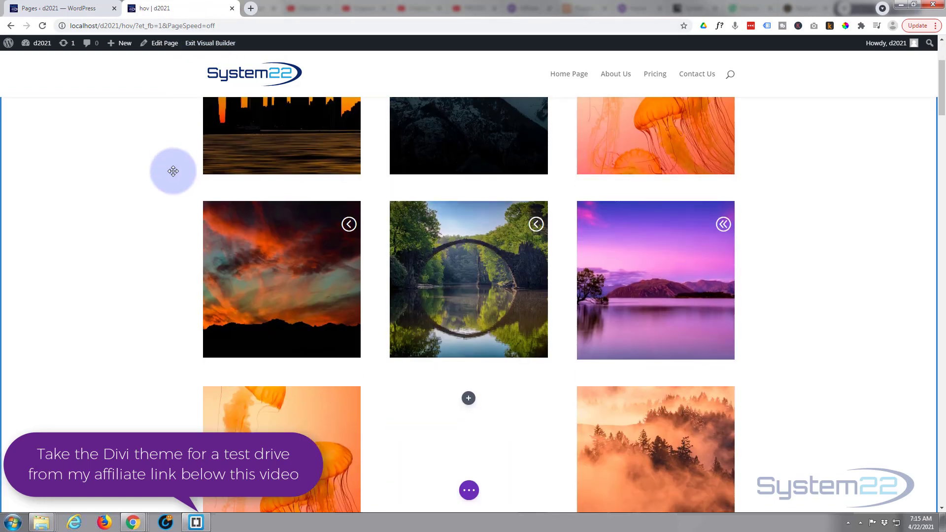
scroll(173, 171, "down", 14)
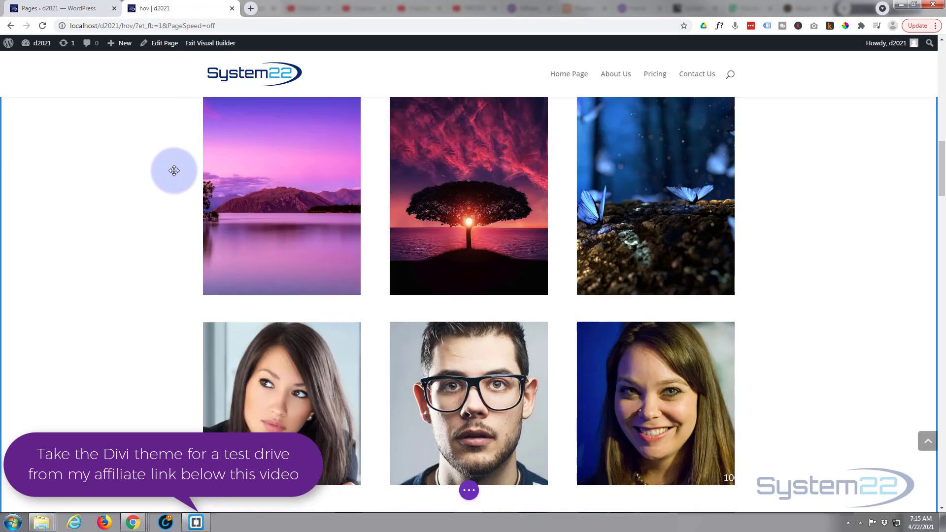
scroll(173, 171, "down", 11)
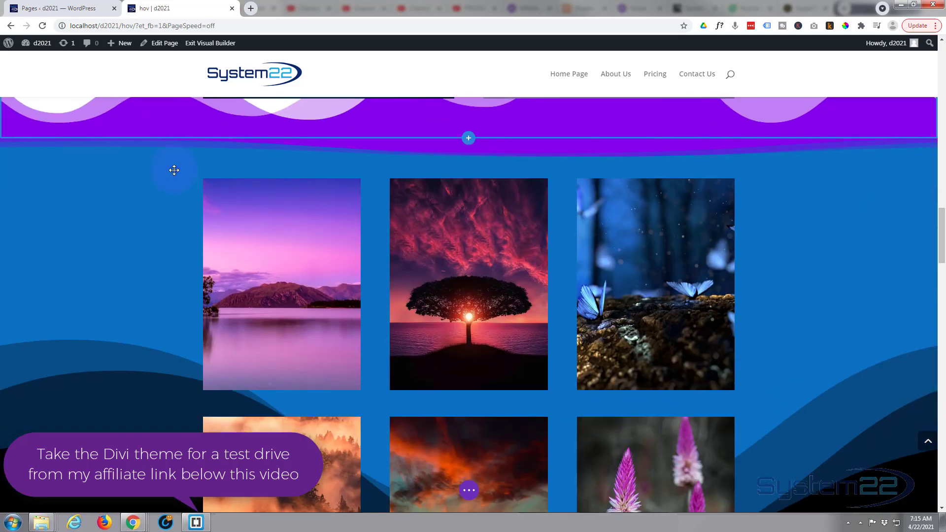
scroll(174, 170, "down", 10)
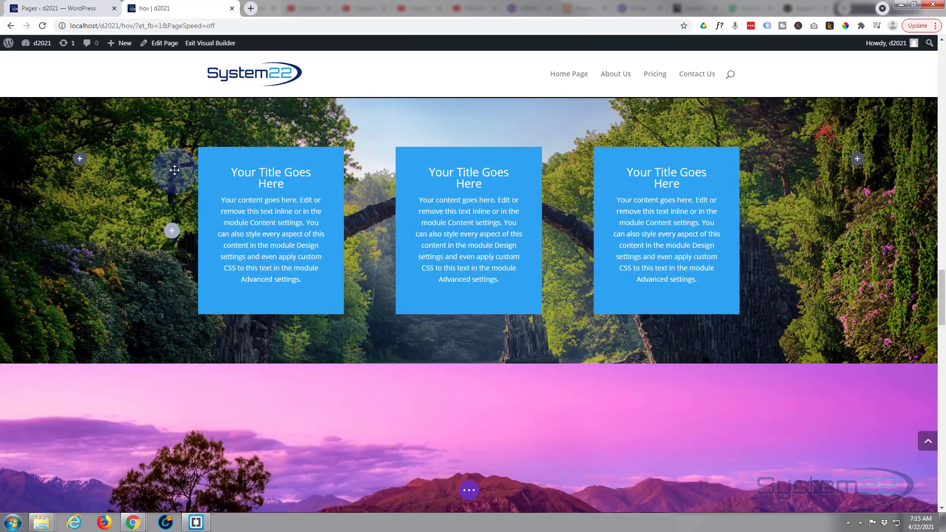
scroll(175, 169, "up", 1)
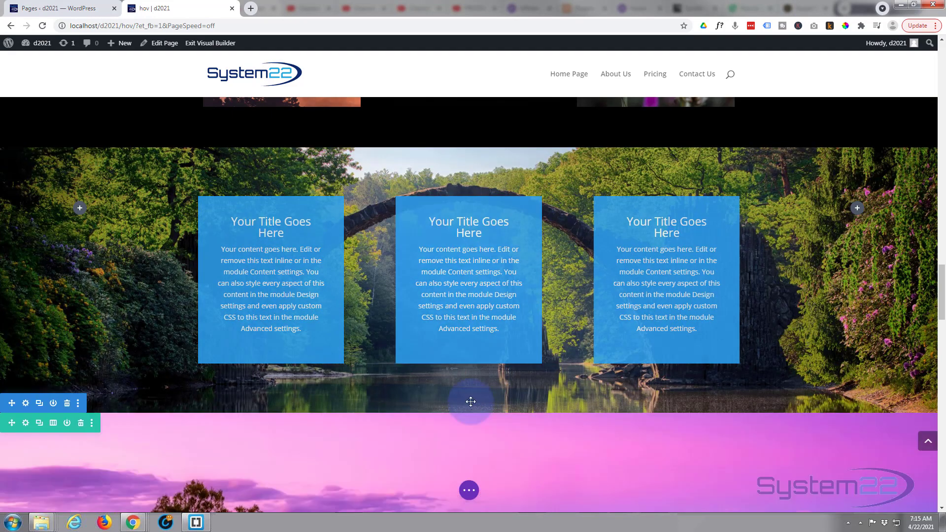
- Insert a three-column row with a default Call To Action module in its first column
left_click(470, 414)
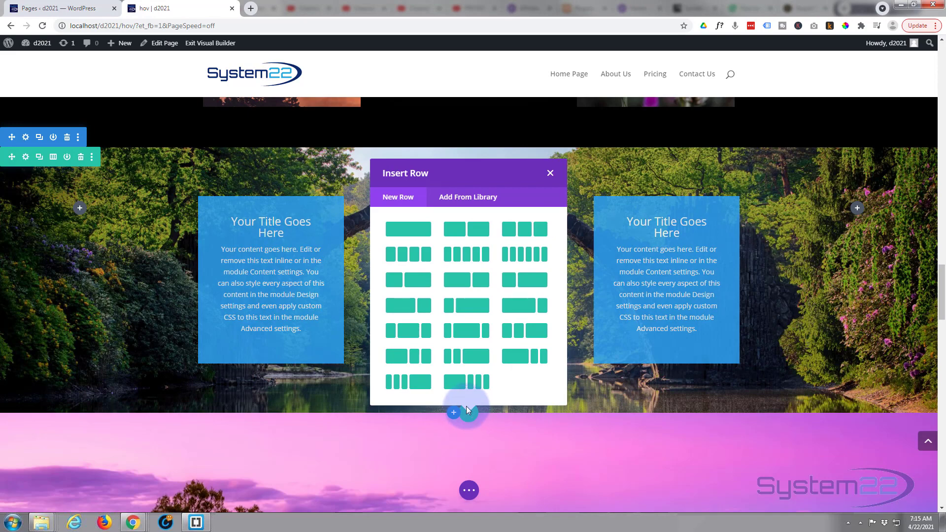
left_click(522, 227)
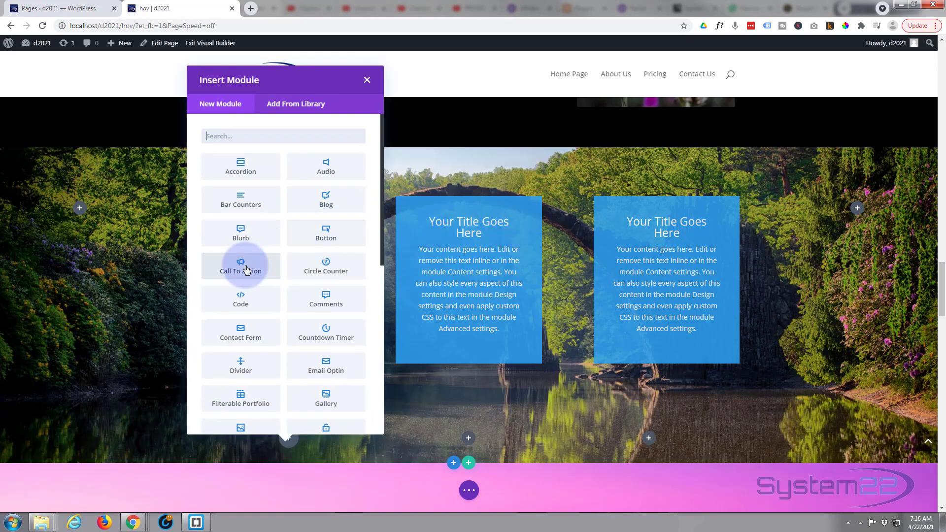
left_click(246, 269)
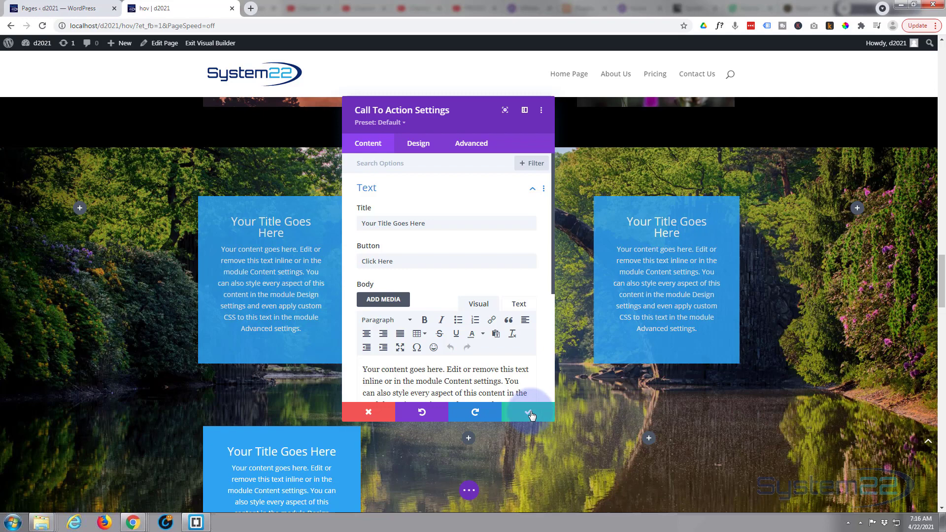
left_click(530, 415)
- Duplicate the Call To Action module into the right and middle columns
scroll(512, 404, "down", 3)
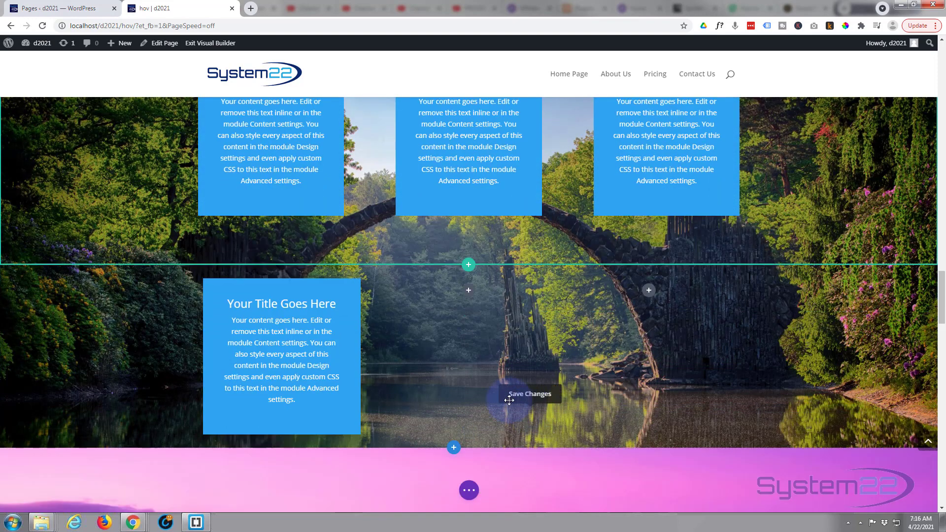
left_click(283, 314)
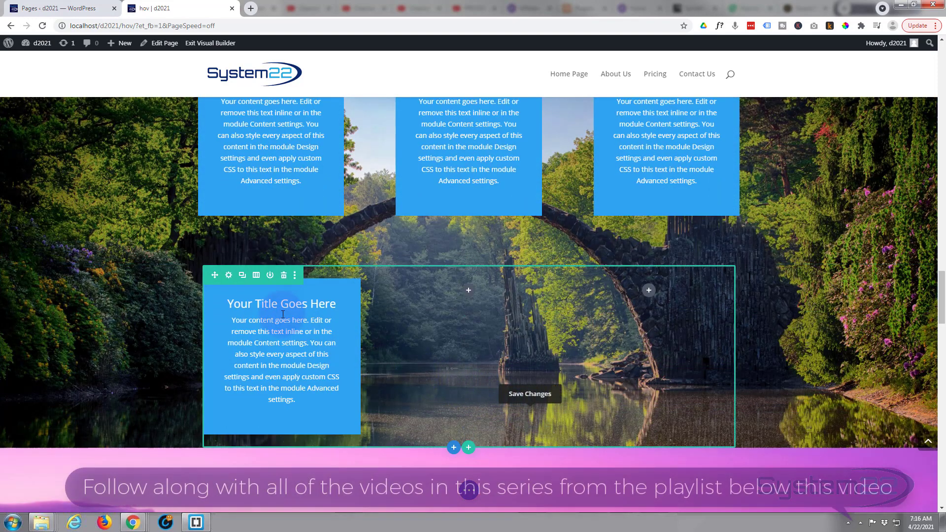
mouse_move(283, 312)
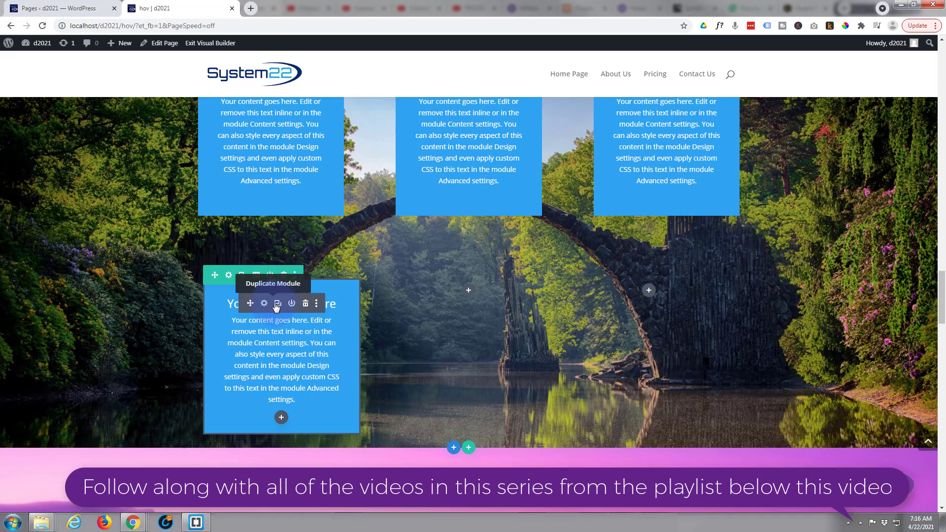
left_click(277, 303)
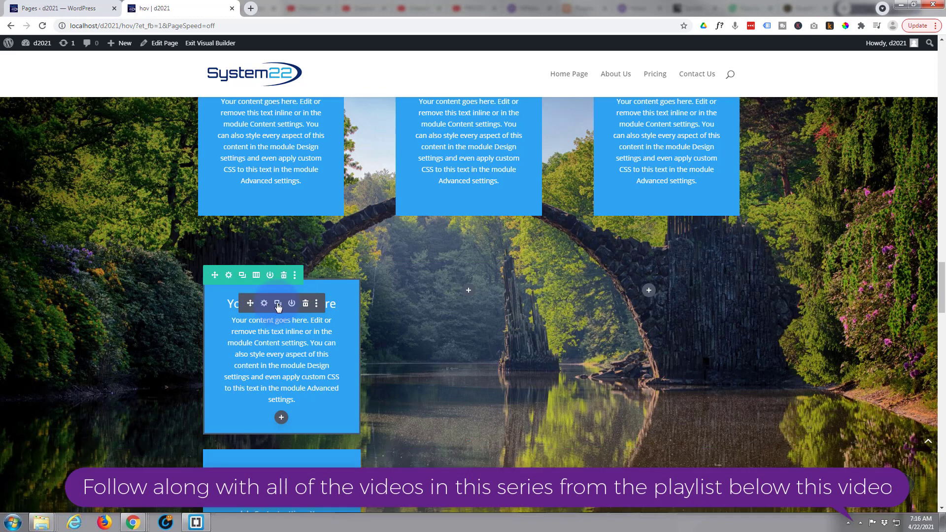
left_click_drag(252, 304, 655, 300)
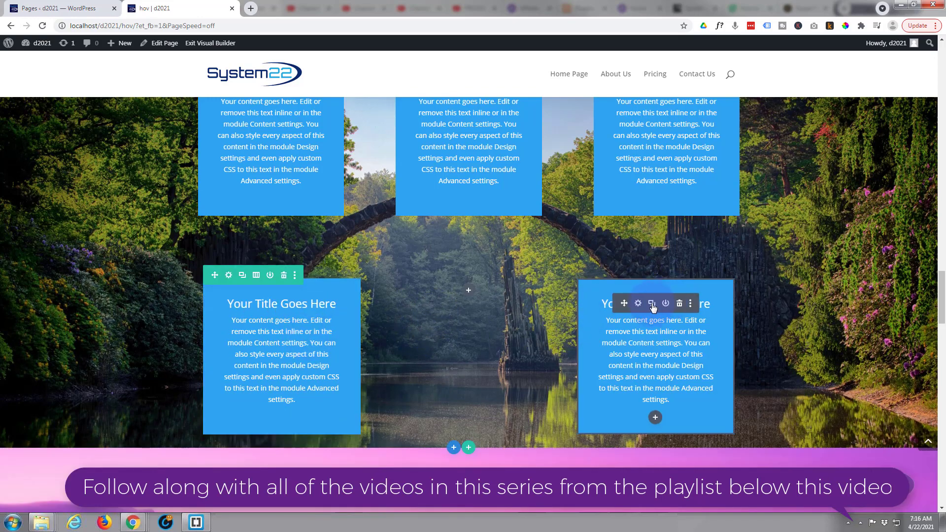
left_click(652, 304)
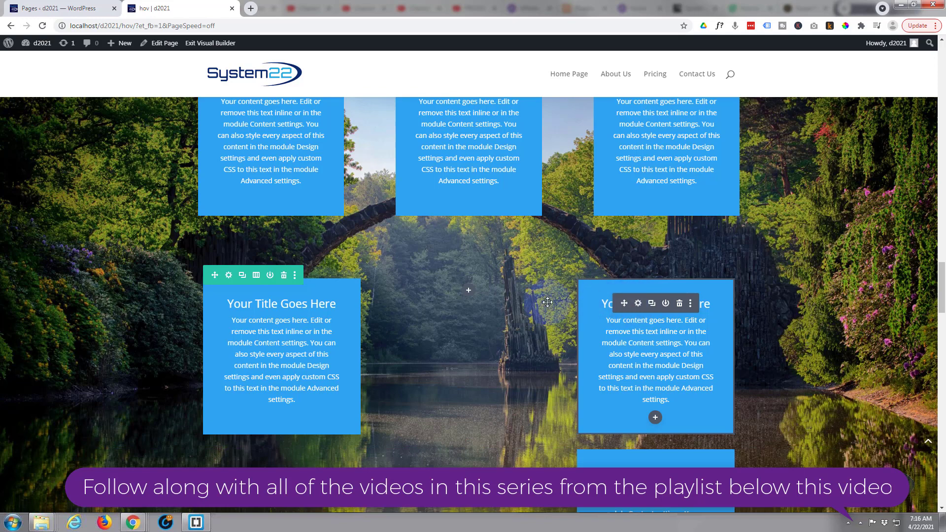
left_click_drag(524, 302, 469, 301)
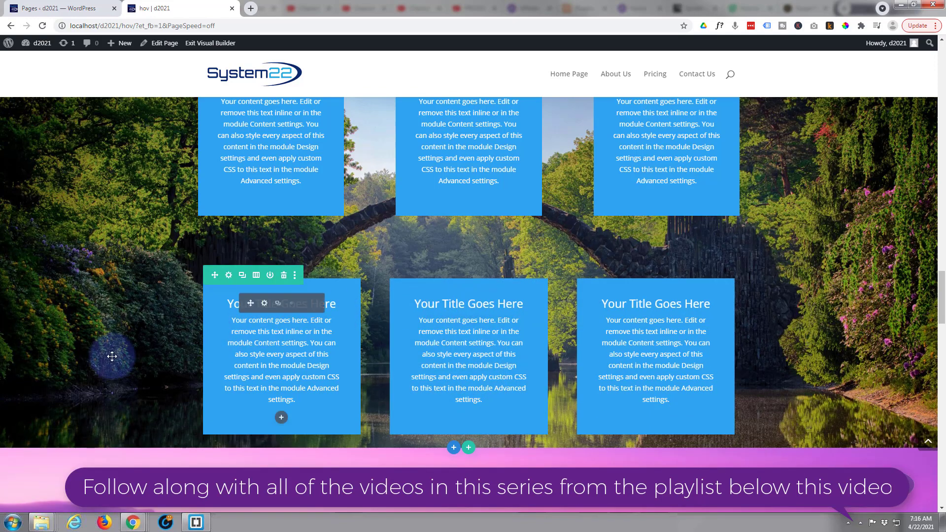
- Delete the three blurbs in the top row, then delete the empty row itself
scroll(109, 354, "up", 8)
scroll(82, 330, "down", 8)
scroll(82, 330, "down", 2)
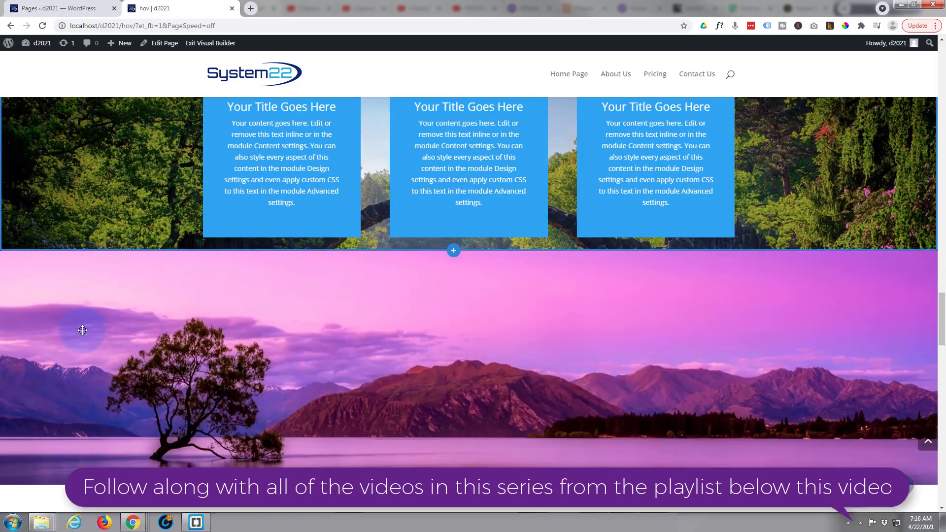
scroll(83, 330, "up", 6)
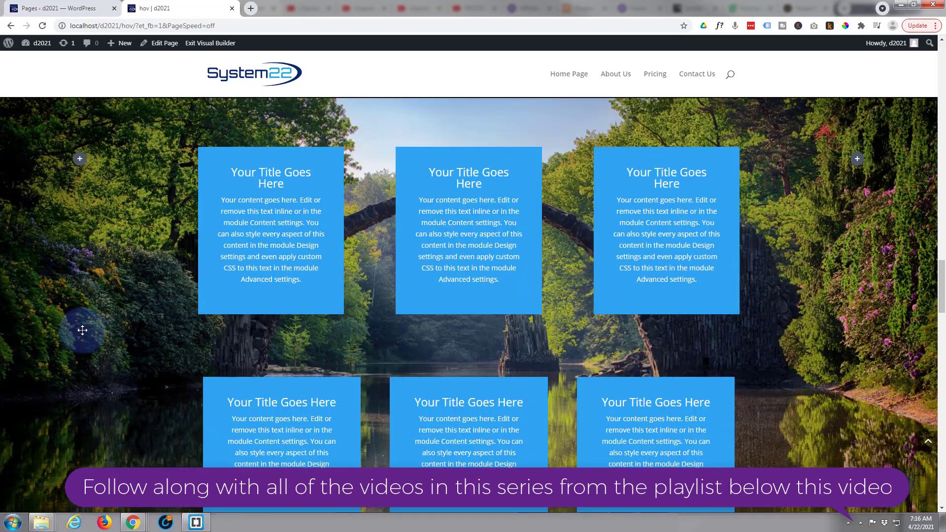
mouse_move(288, 178)
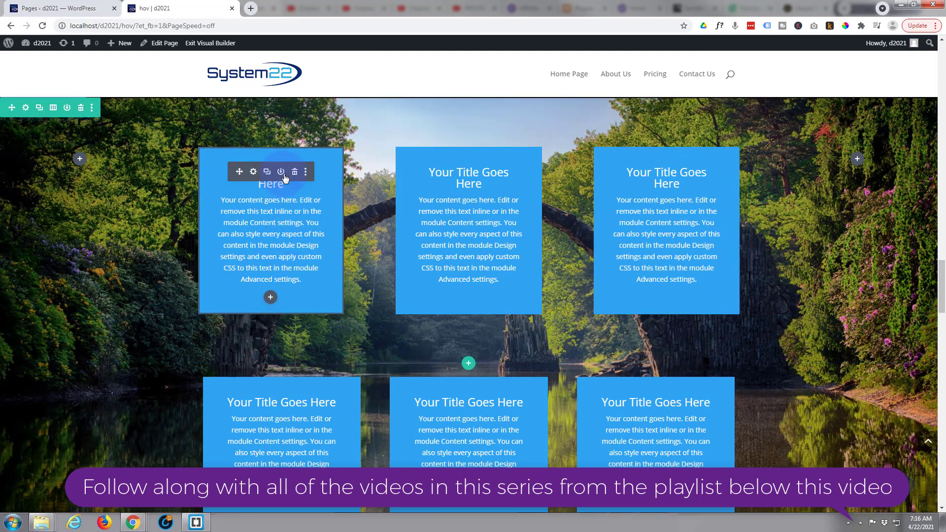
left_click(296, 174)
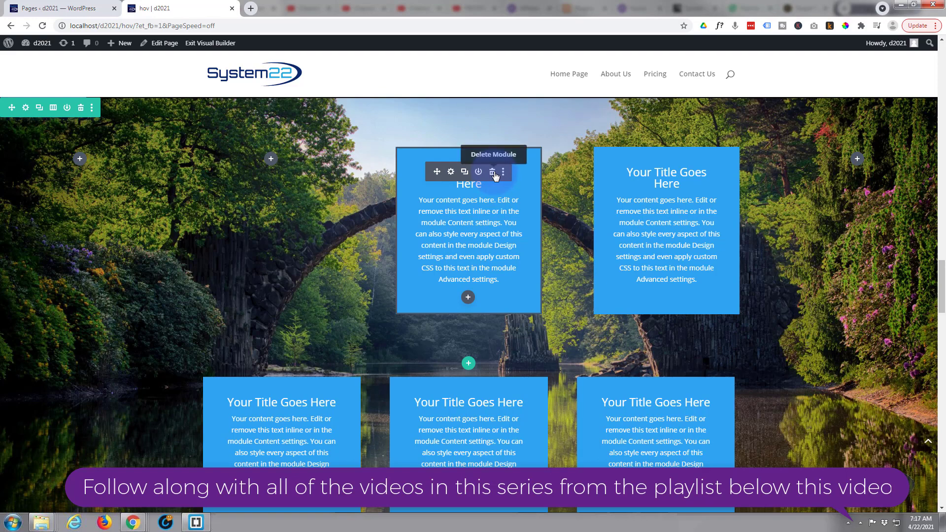
left_click(493, 173)
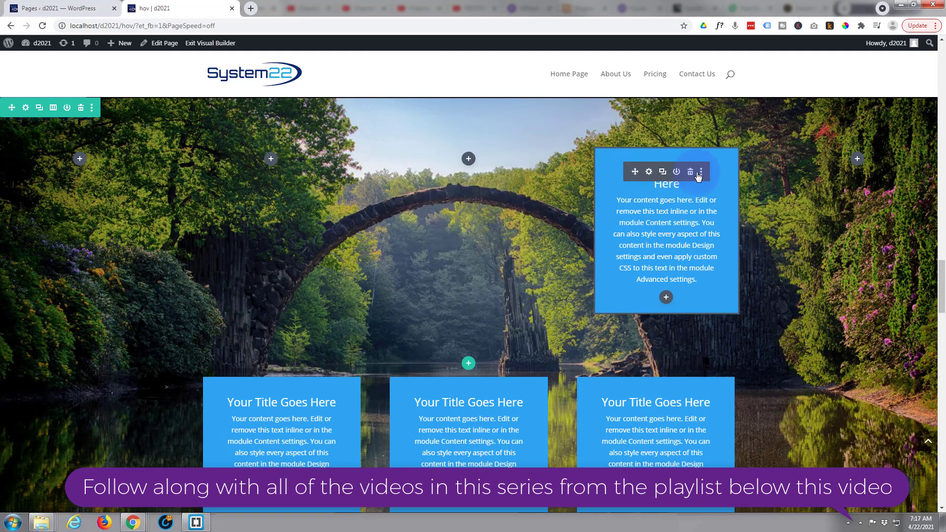
left_click(691, 175)
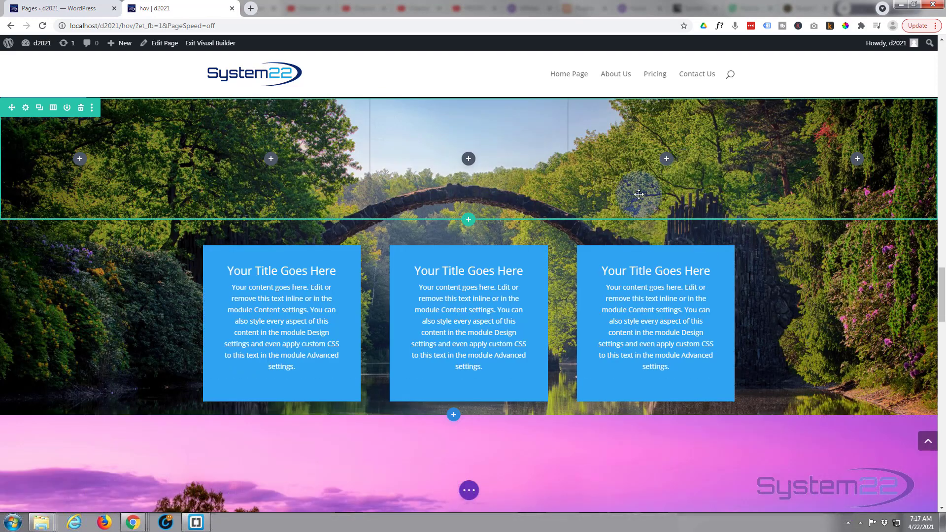
scroll(132, 266, "up", 2)
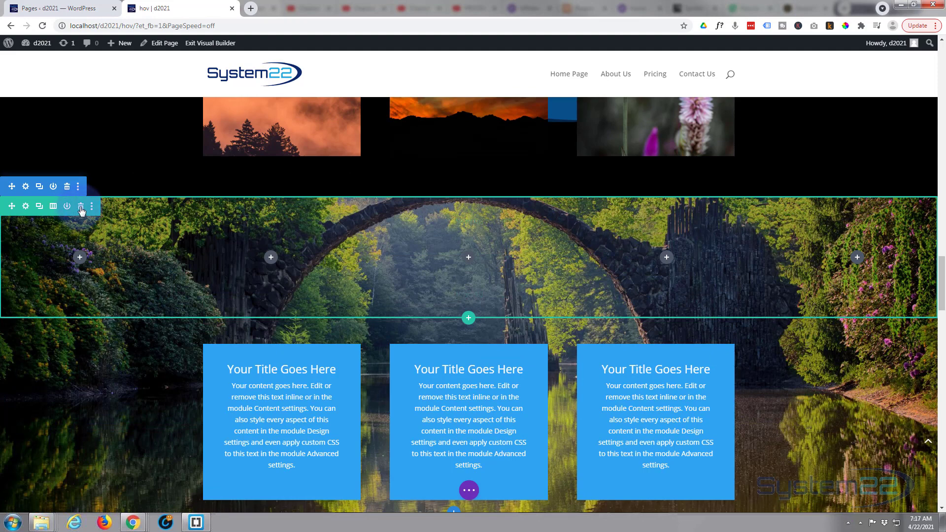
left_click(82, 207)
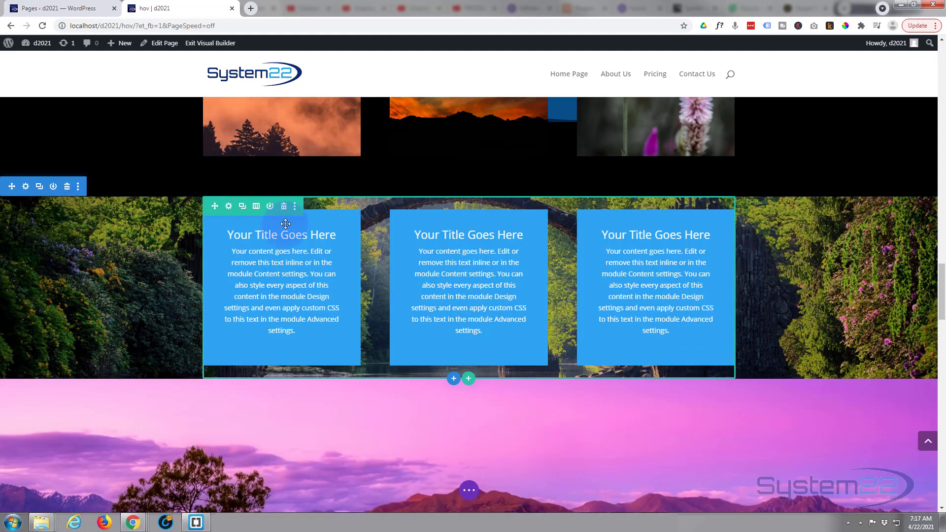
- Set the call-to-action row's Design > Spacing top and bottom padding to 100px and save
left_click(248, 209)
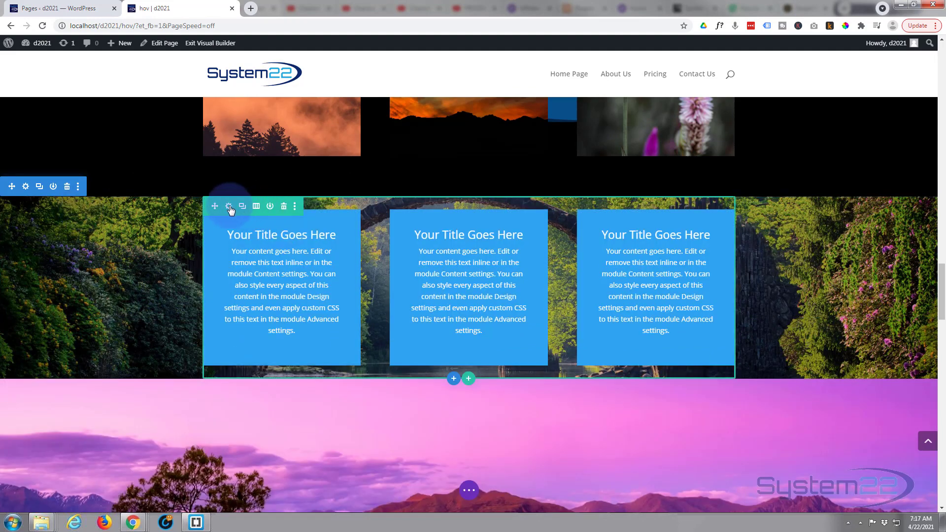
left_click(421, 147)
left_click(432, 222)
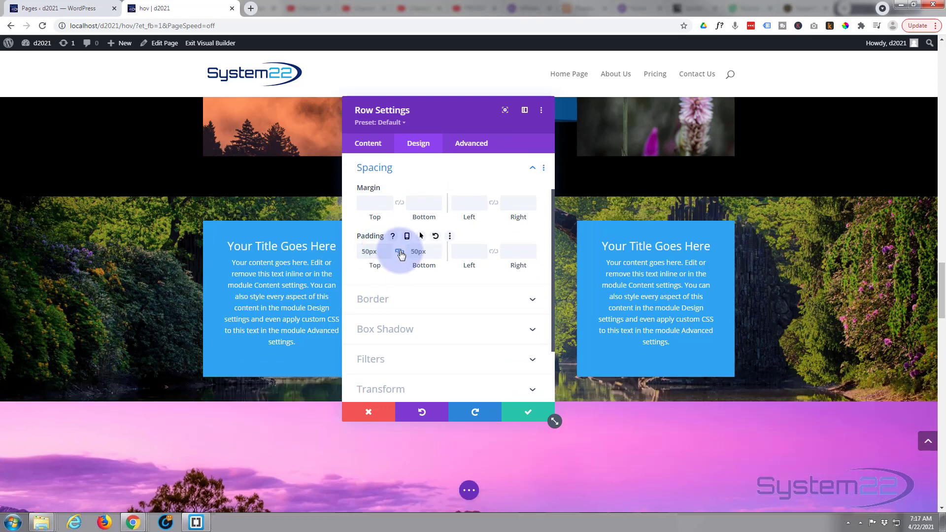
left_click(363, 252)
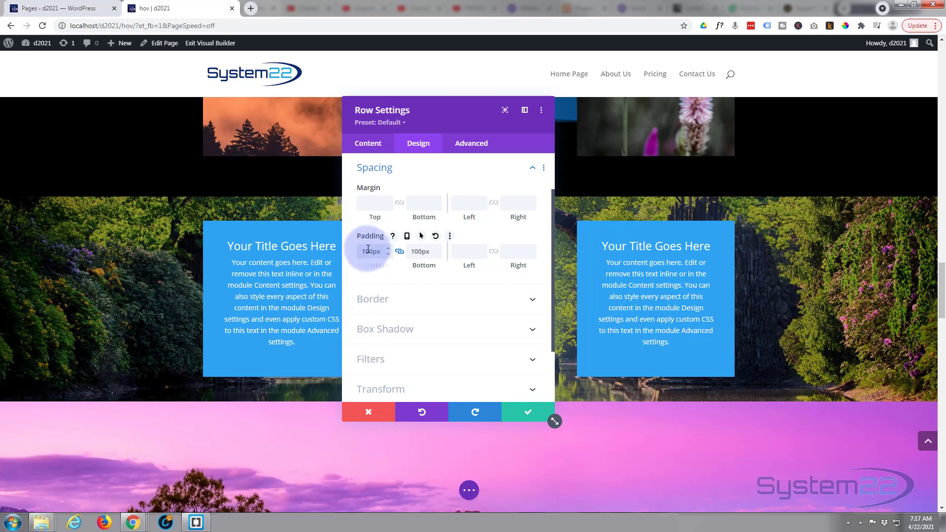
left_click(517, 417)
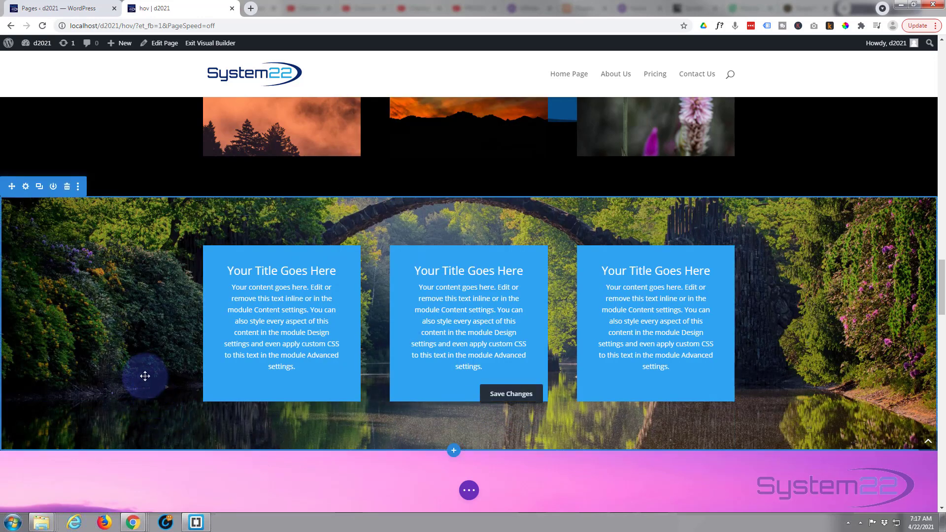
- Review the padded river section, then open the first call-to-action module's settings
scroll(145, 376, "up", 2)
scroll(144, 376, "down", 7)
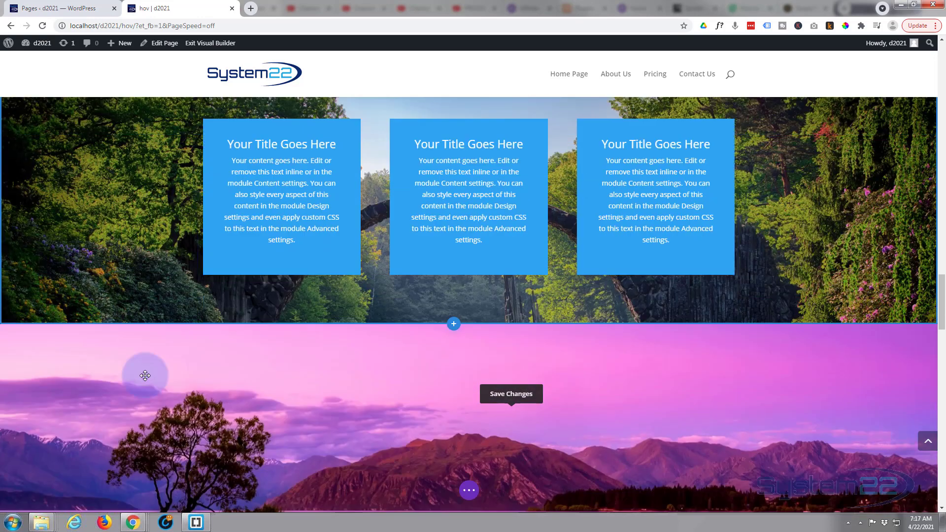
scroll(145, 376, "up", 4)
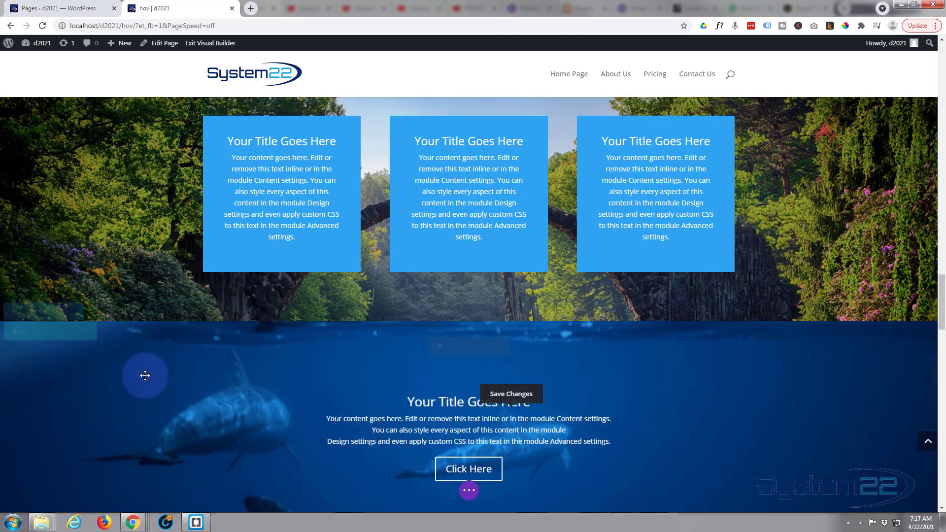
scroll(145, 376, "up", 3)
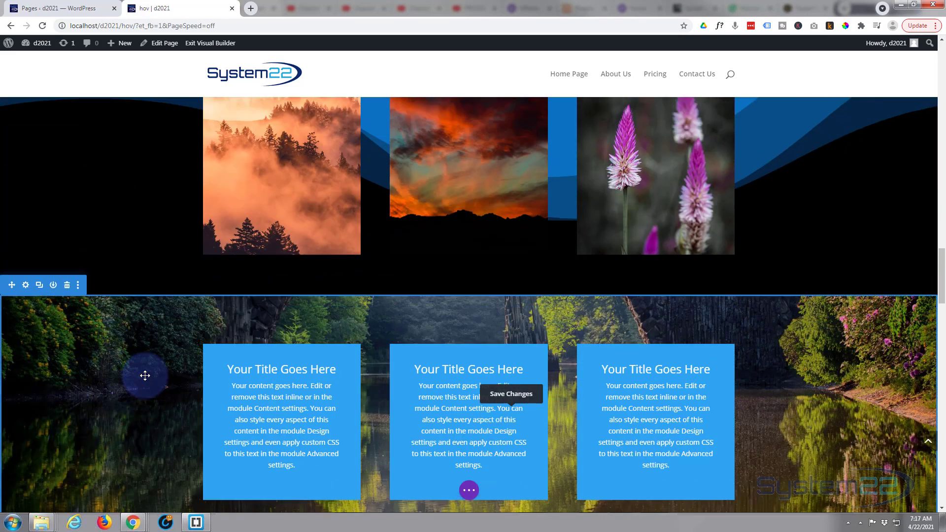
scroll(145, 375, "down", 3)
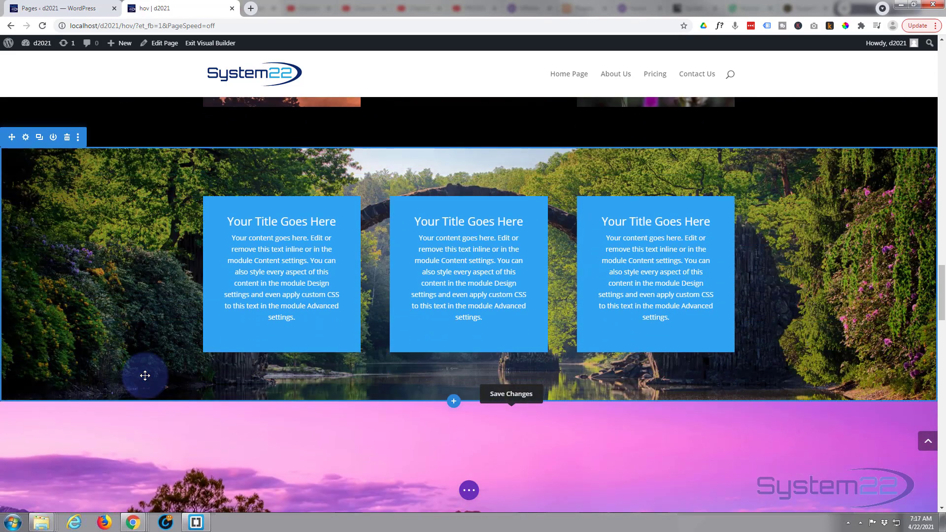
mouse_move(264, 224)
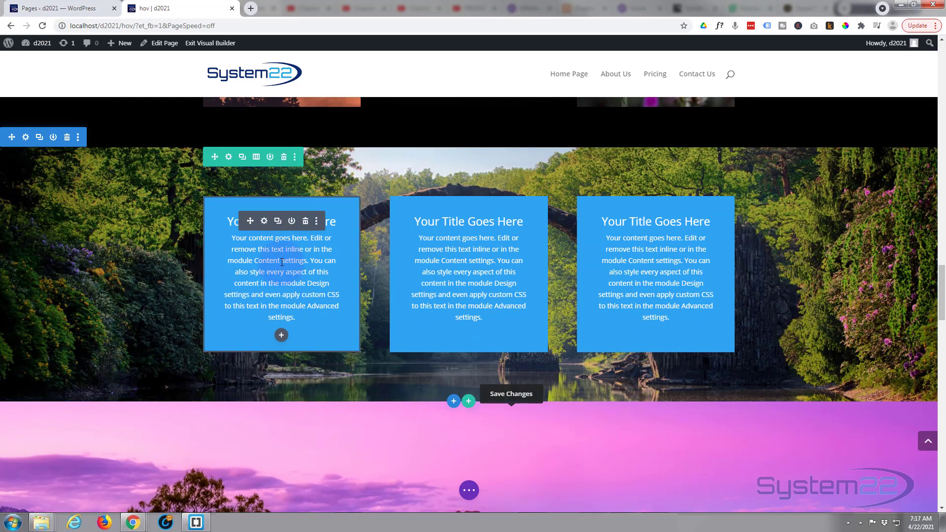
left_click(264, 222)
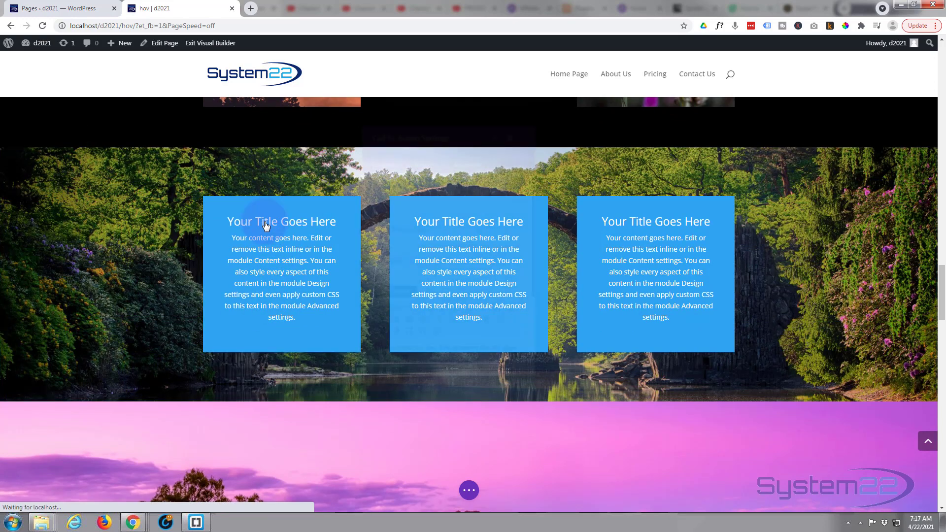
- Under Advanced > Scroll Effects, select the Fading In and Out effect with the panel moved aside
left_click(471, 142)
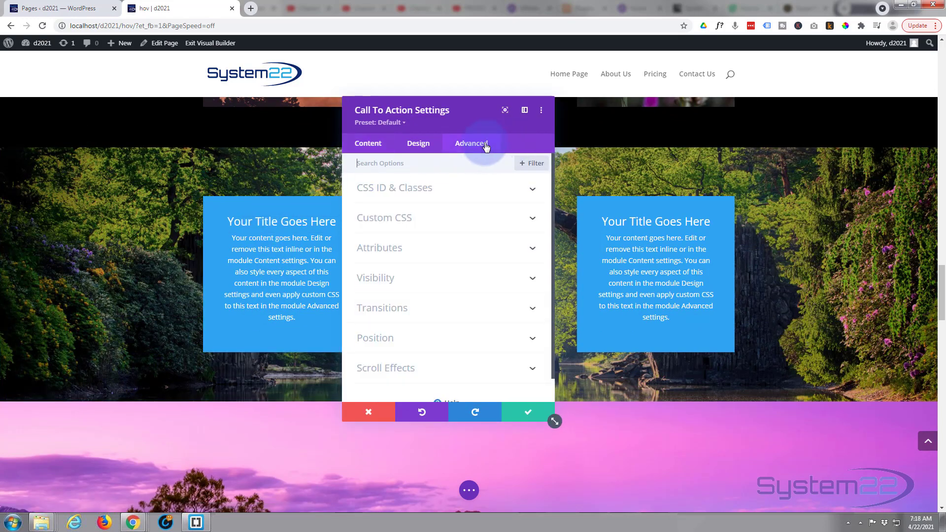
scroll(447, 278, "down", 1)
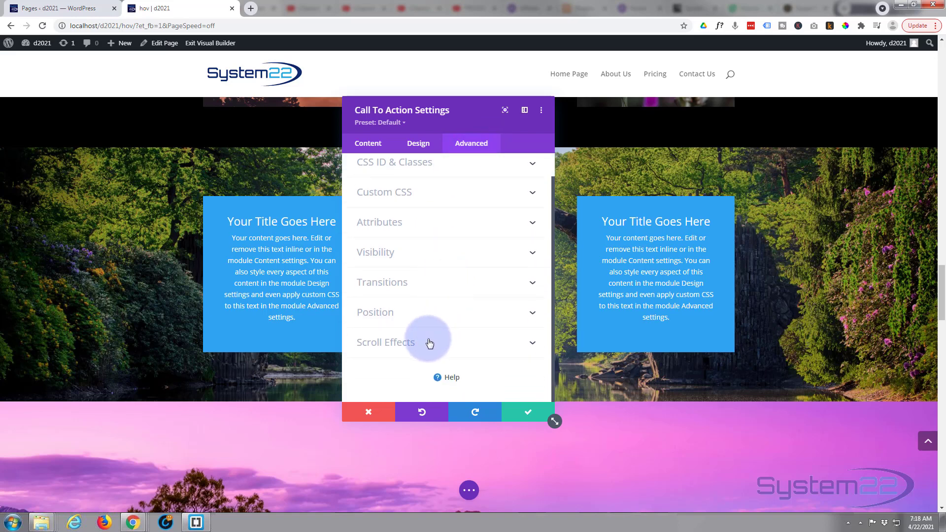
left_click_drag(475, 117, 724, 80)
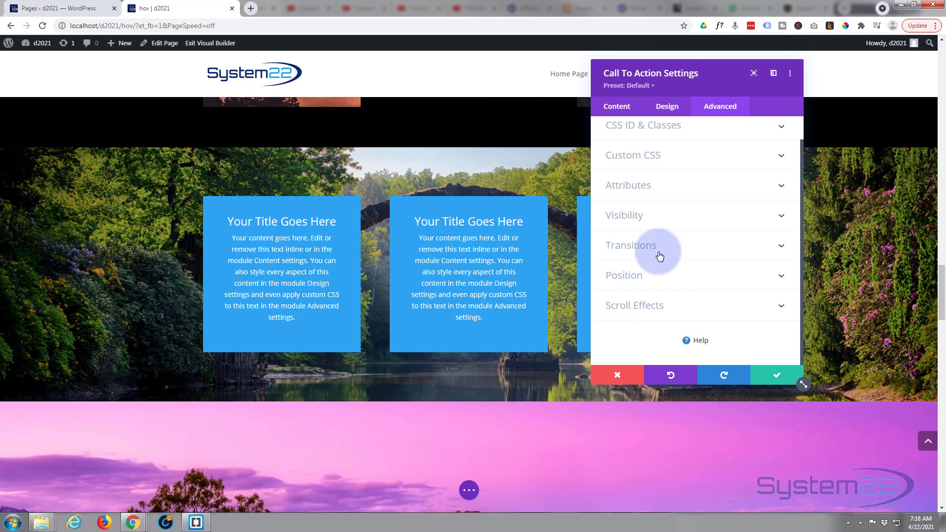
left_click(657, 307)
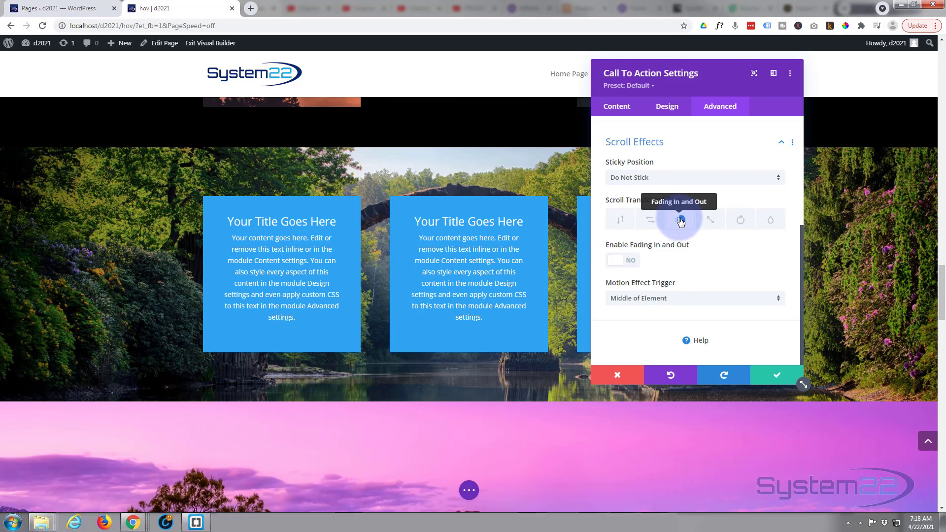
left_click(620, 258)
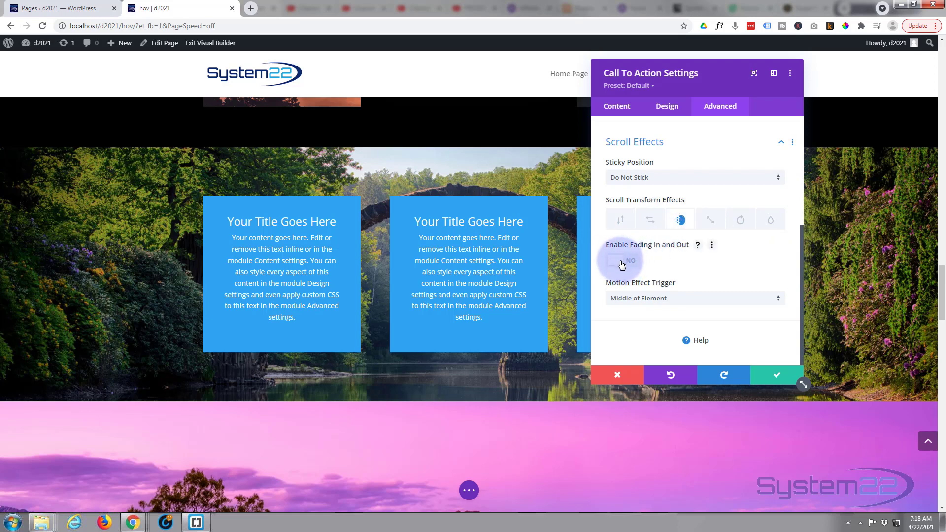
- Set Enable Fading In and Out to YES and scroll to preview the fade
left_click(623, 265)
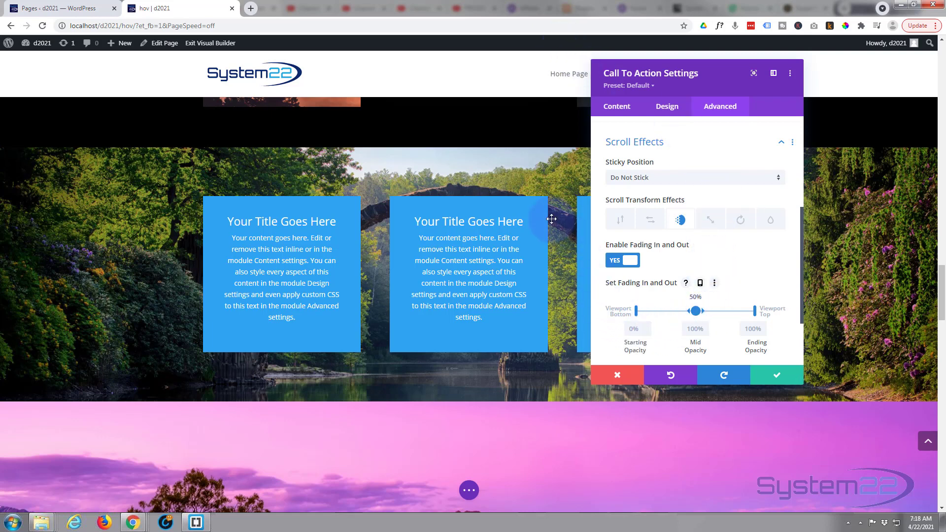
scroll(564, 224, "up", 1)
scroll(564, 225, "up", 4)
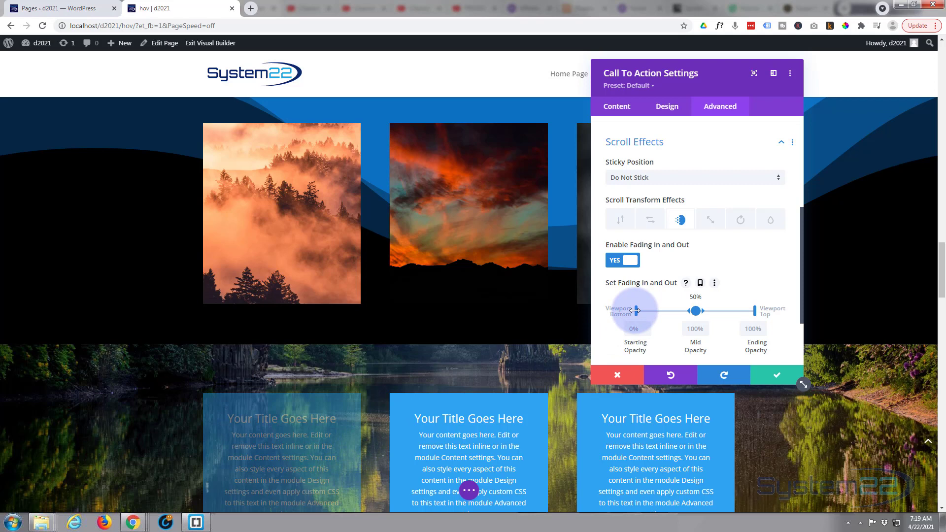
- Move the fade start handle to 35% and the end handle to 64%, previewing by scrolling
left_click_drag(635, 310, 677, 310)
scroll(501, 337, "down", 2)
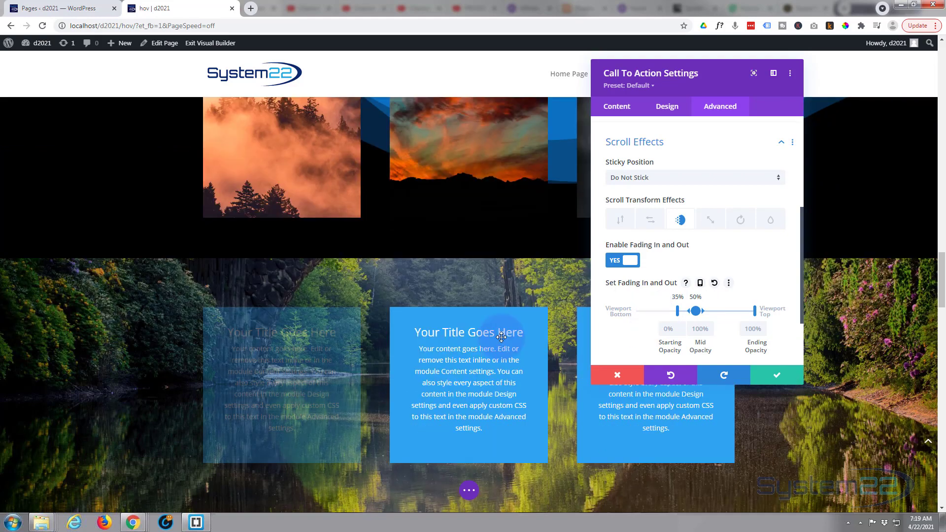
scroll(501, 337, "down", 2)
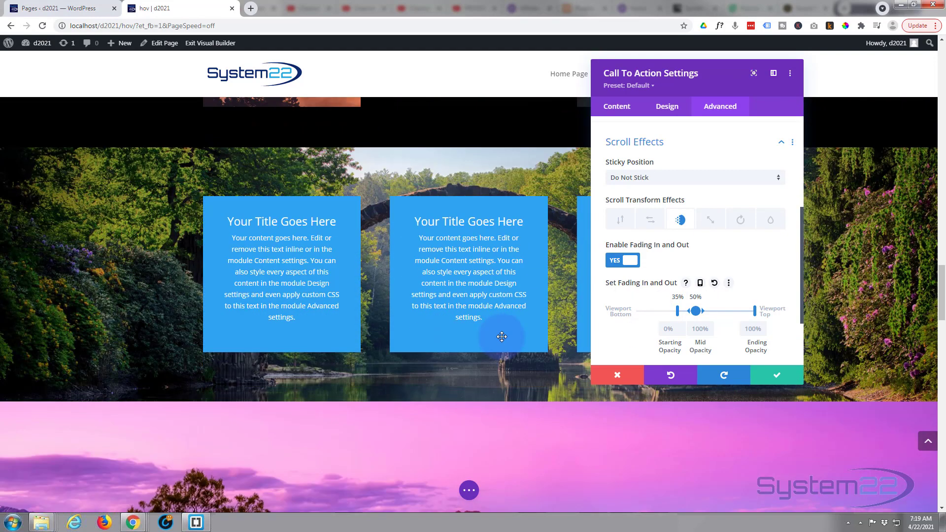
scroll(502, 336, "down", 2)
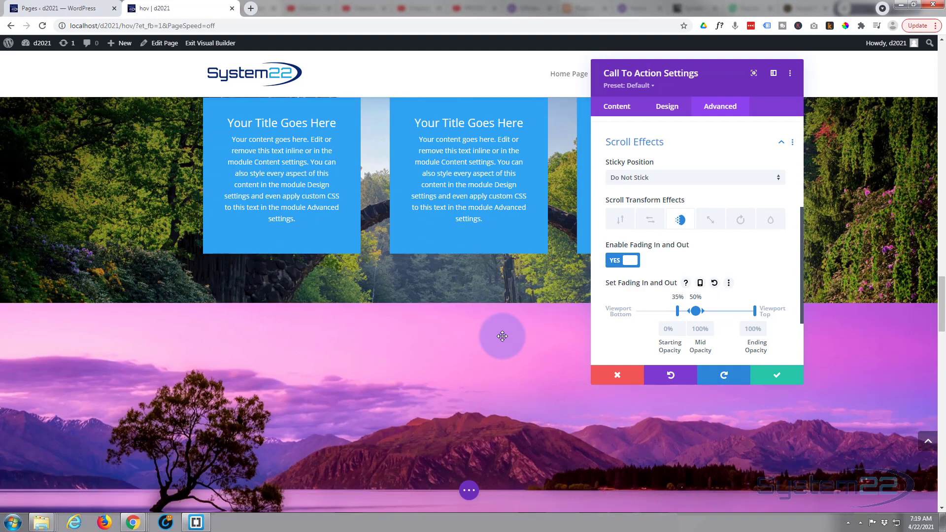
scroll(503, 335, "up", 2)
scroll(503, 336, "up", 1)
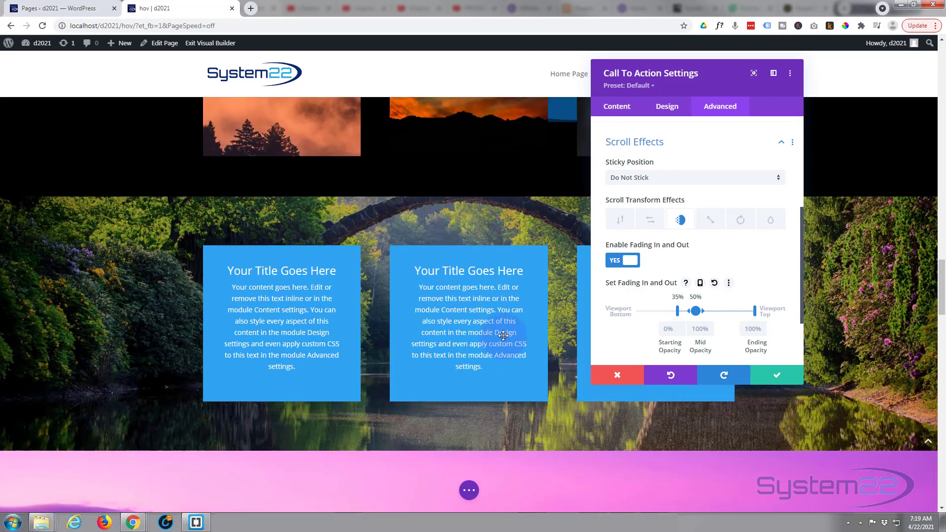
scroll(507, 331, "down", 2)
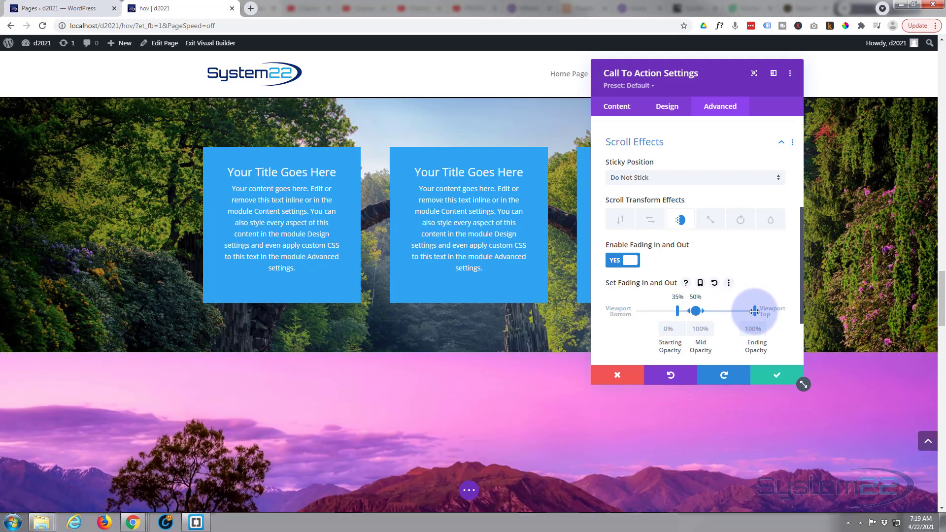
left_click_drag(754, 311, 712, 311)
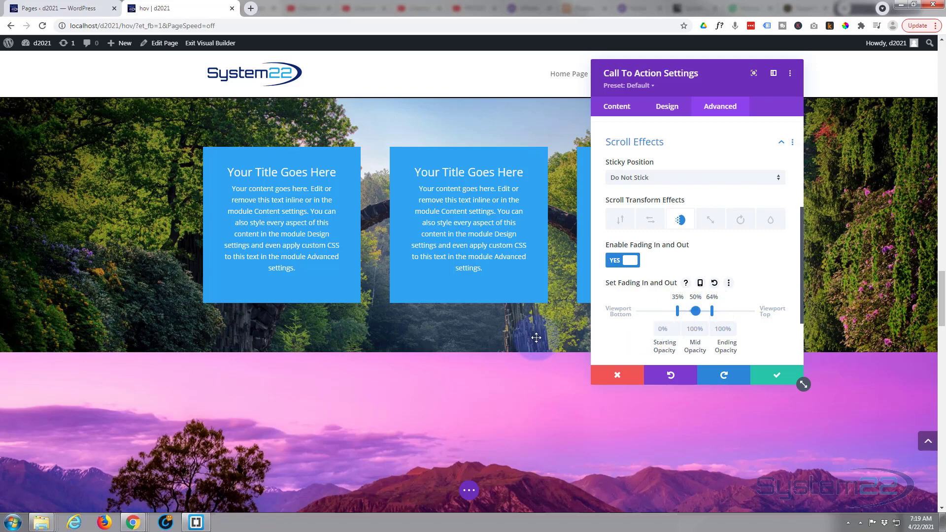
scroll(485, 340, "up", 3)
scroll(485, 342, "down", 1)
- Set the box's midpoint opacity to 50% and scroll to preview the partial fade
left_click(690, 329)
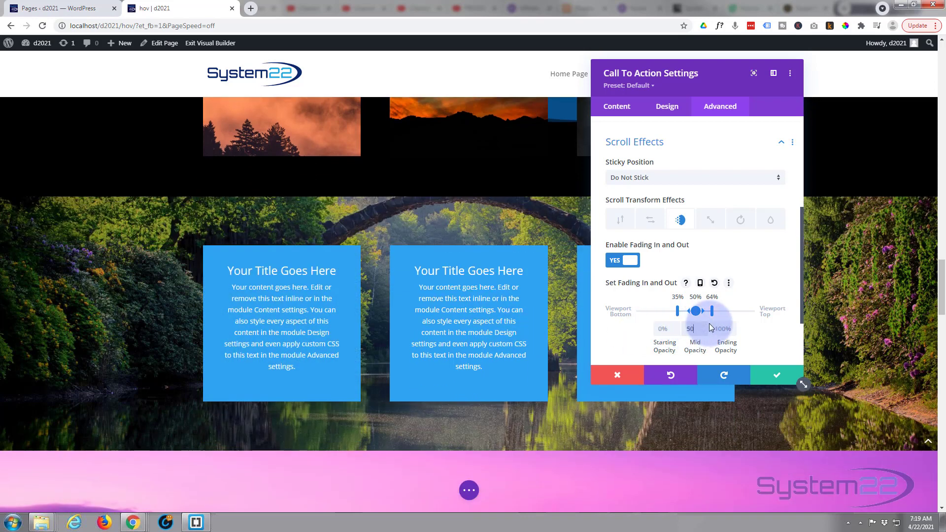
left_click(558, 340)
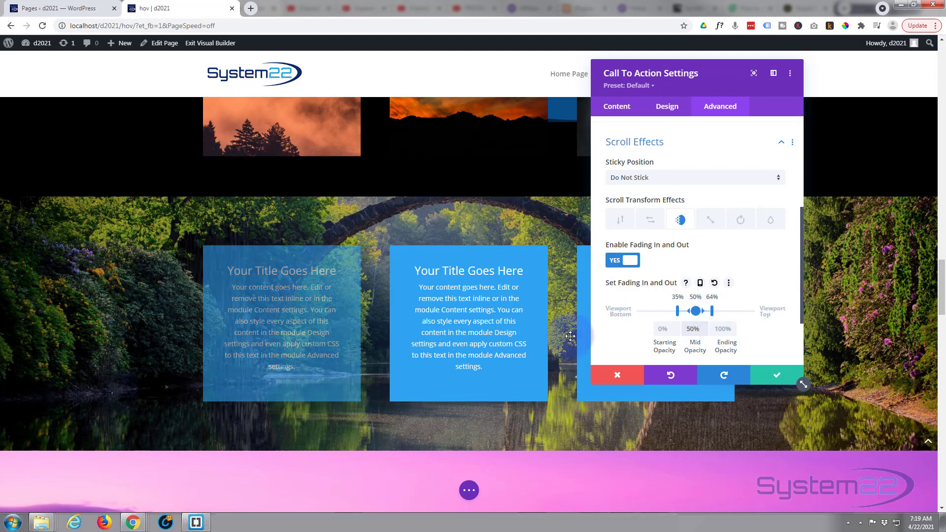
scroll(480, 392, "up", 2)
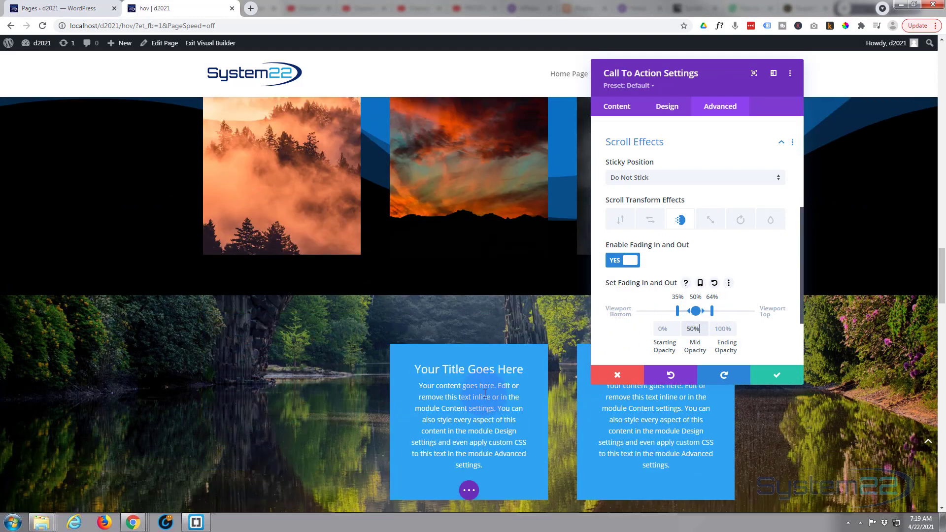
scroll(485, 394, "down", 2)
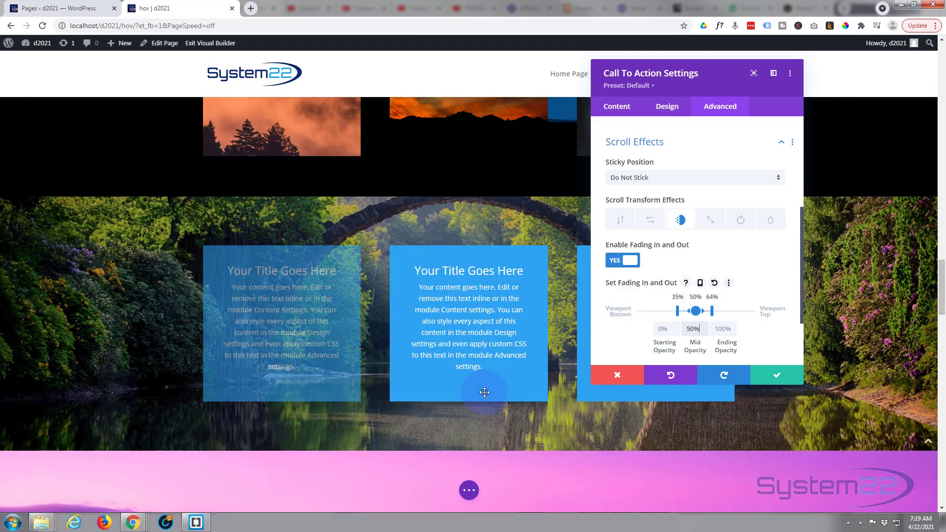
scroll(484, 392, "down", 2)
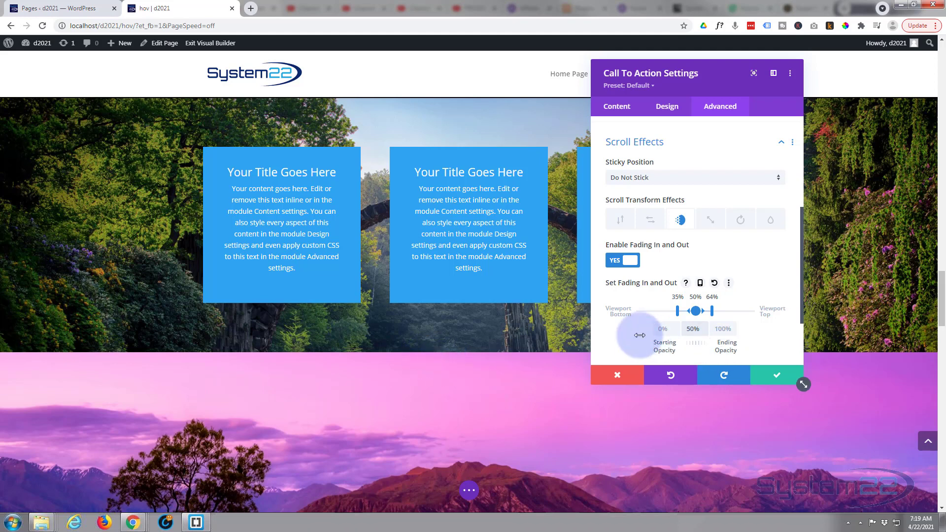
- Save the module, then extend its Call To Action styles throughout This Row
left_click(777, 375)
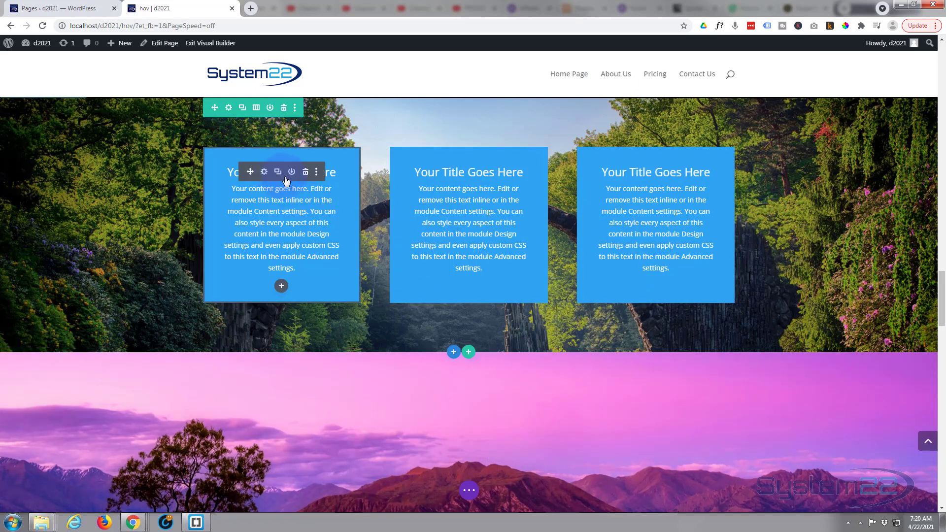
right_click(286, 181)
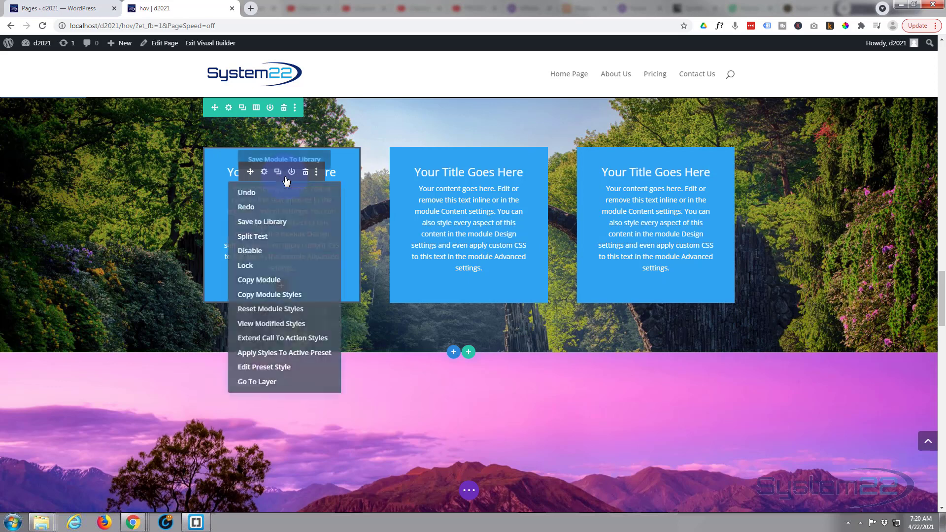
left_click(268, 340)
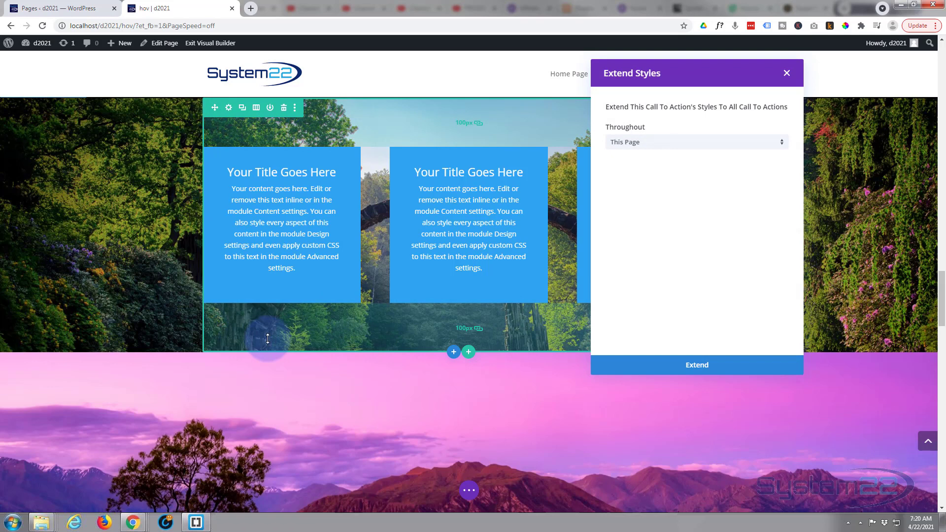
left_click(709, 146)
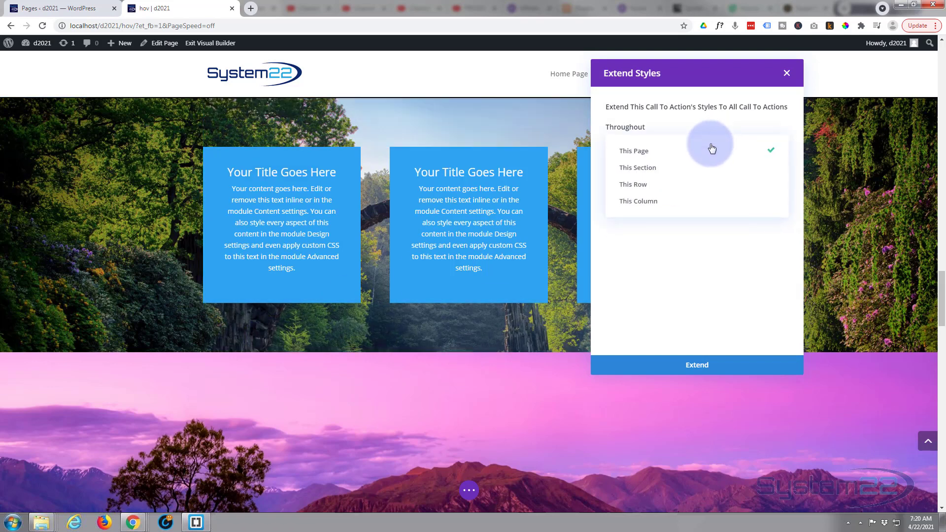
left_click(660, 187)
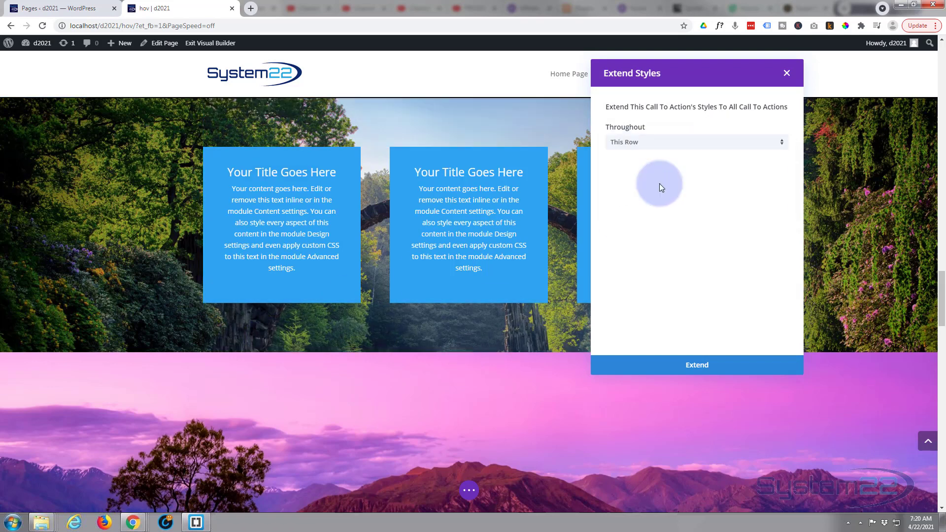
left_click(690, 365)
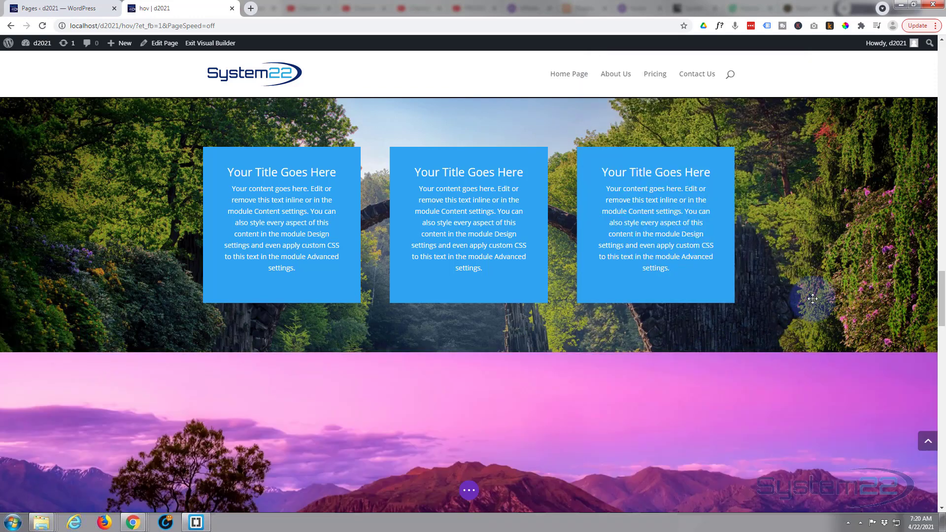
scroll(812, 298, "up", 3)
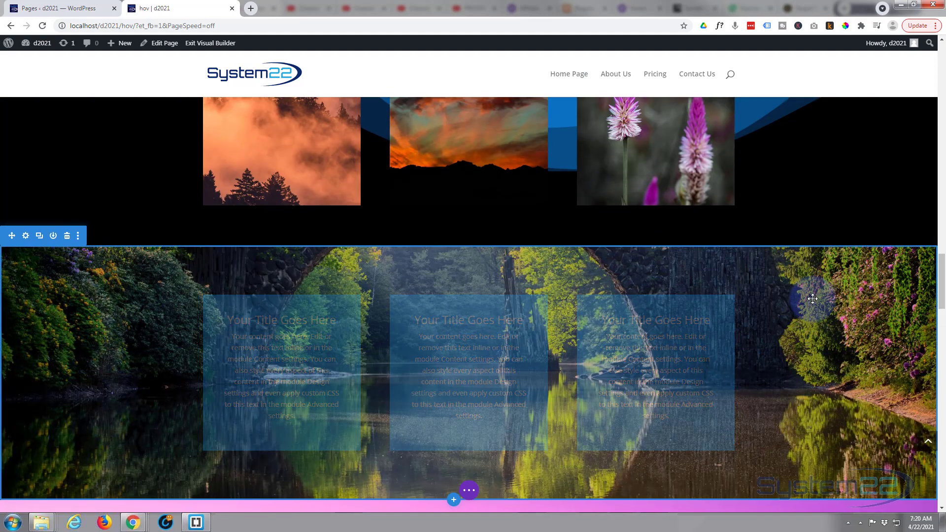
scroll(812, 297, "up", 2)
scroll(812, 298, "up", 2)
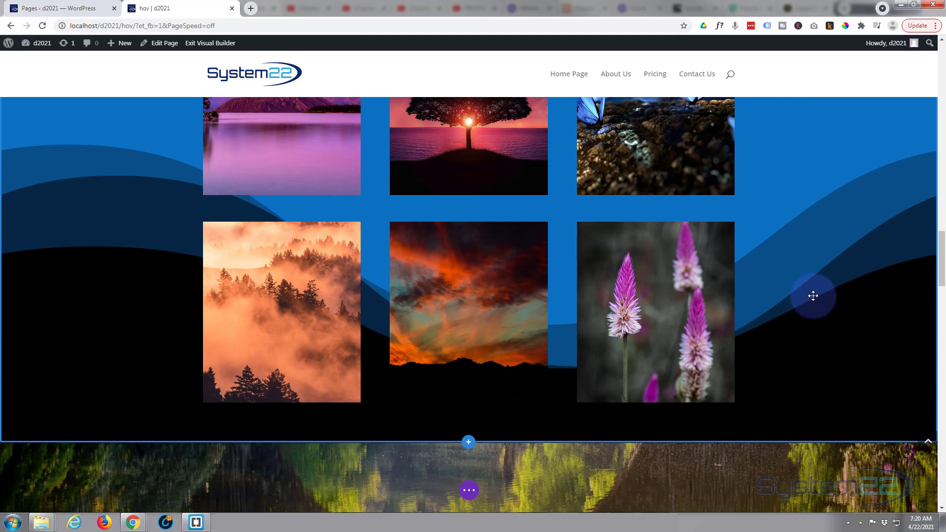
scroll(812, 296, "down", 3)
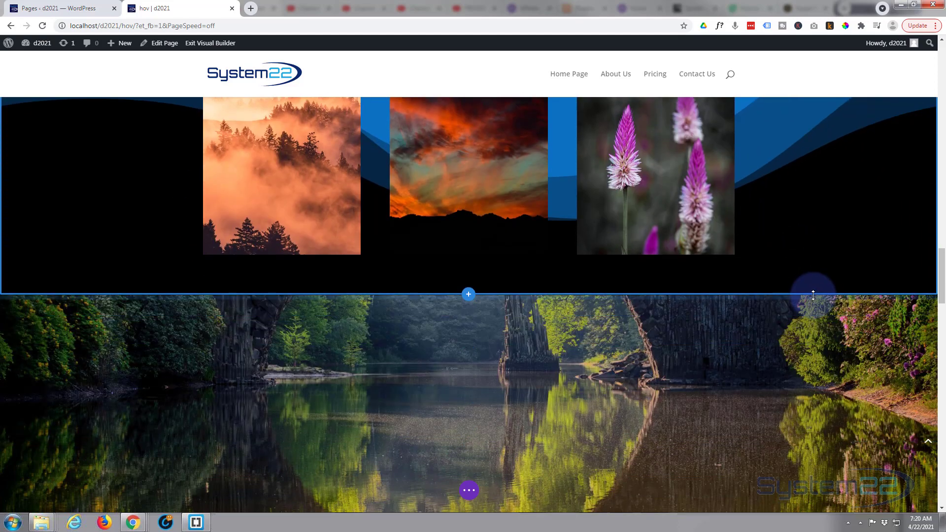
scroll(812, 294, "down", 1)
scroll(813, 294, "down", 1)
scroll(813, 294, "down", 1)
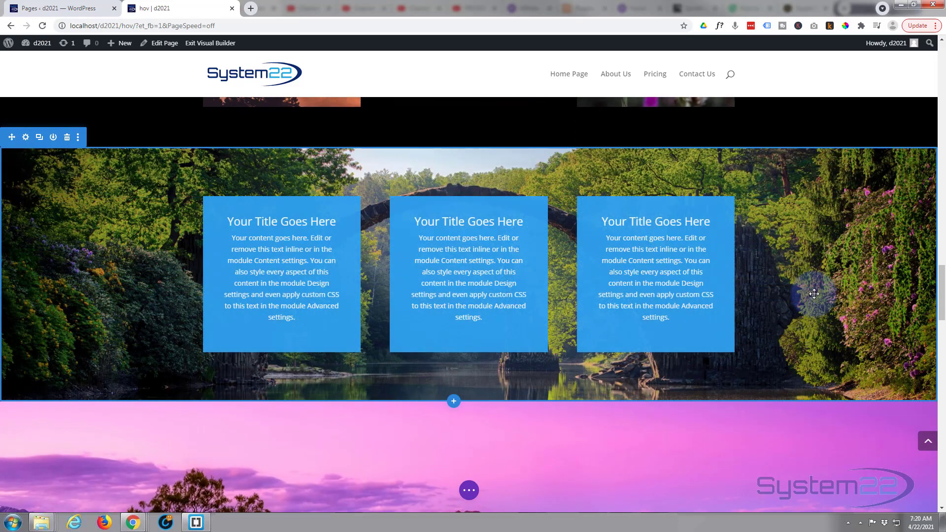
scroll(814, 293, "down", 2)
scroll(814, 293, "up", 1)
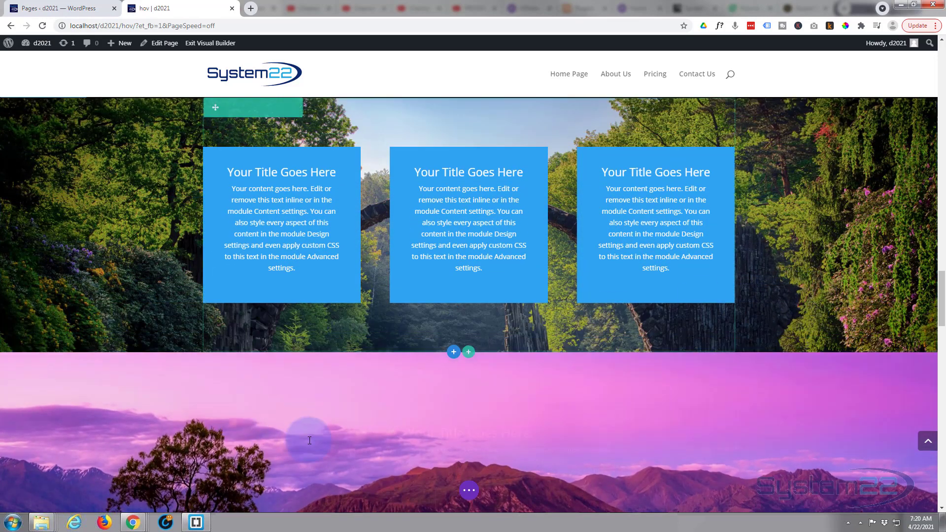
- Save the page from the bottom settings bar and exit the Visual Builder to view the live page
mouse_move(369, 416)
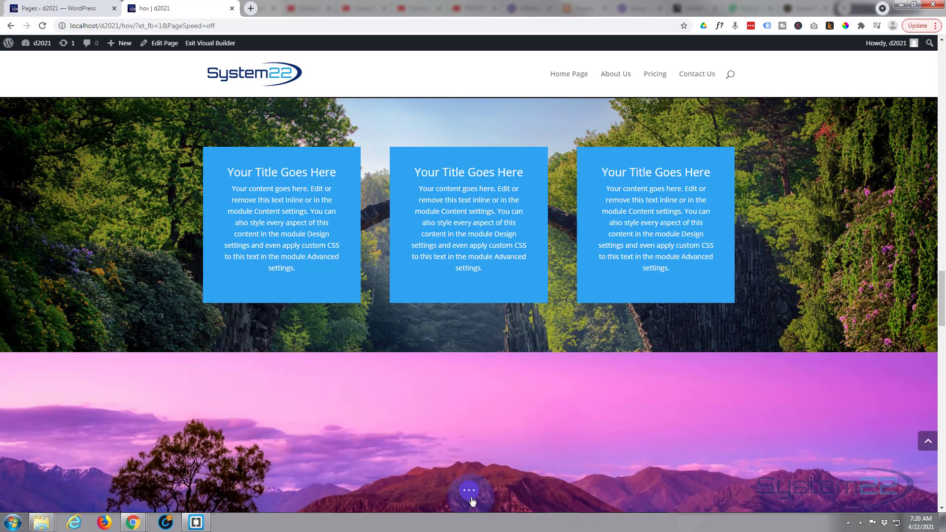
left_click(468, 491)
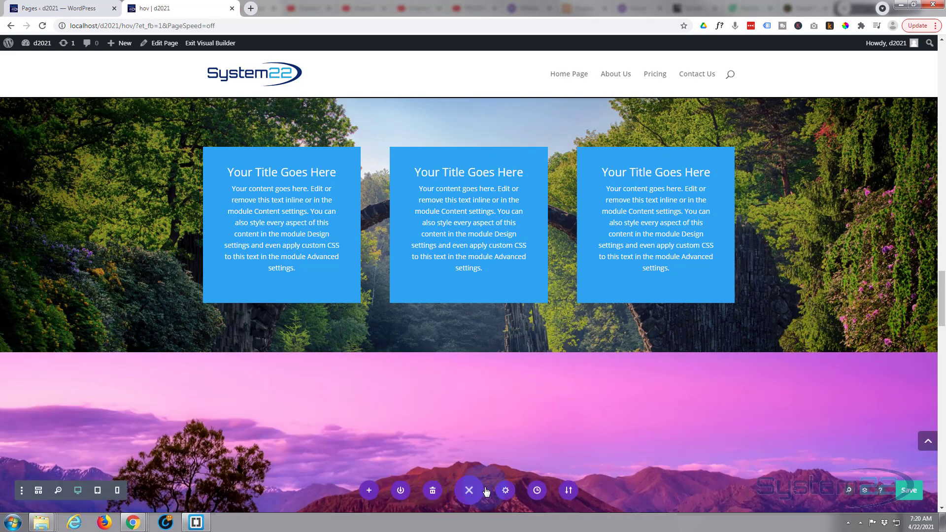
left_click(906, 492)
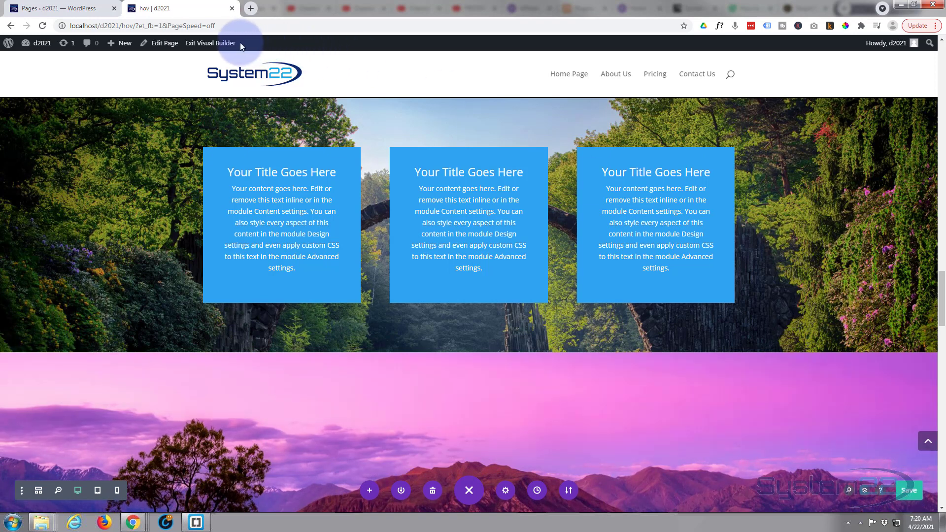
left_click(224, 44)
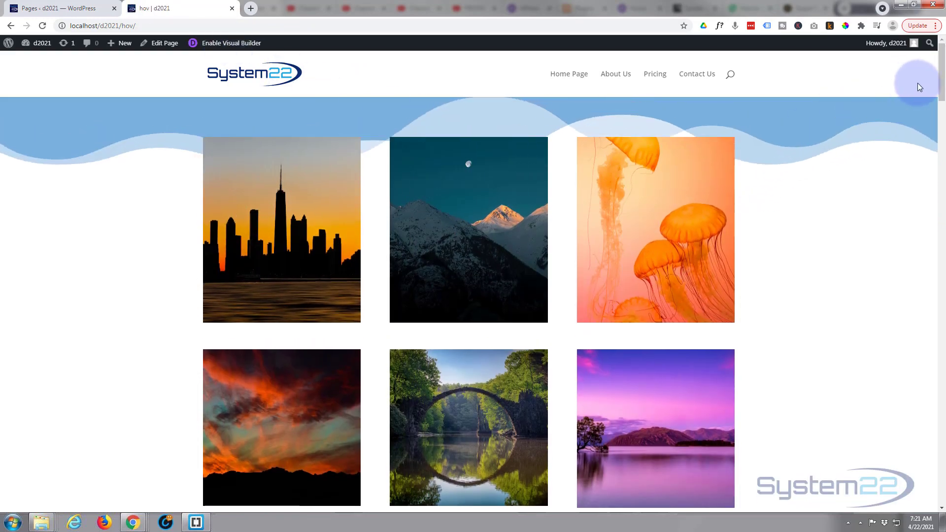
- Scroll down past the image grid to the river section, then back and forth, watching the three blue boxes fade in
scroll(933, 148, "down", 4)
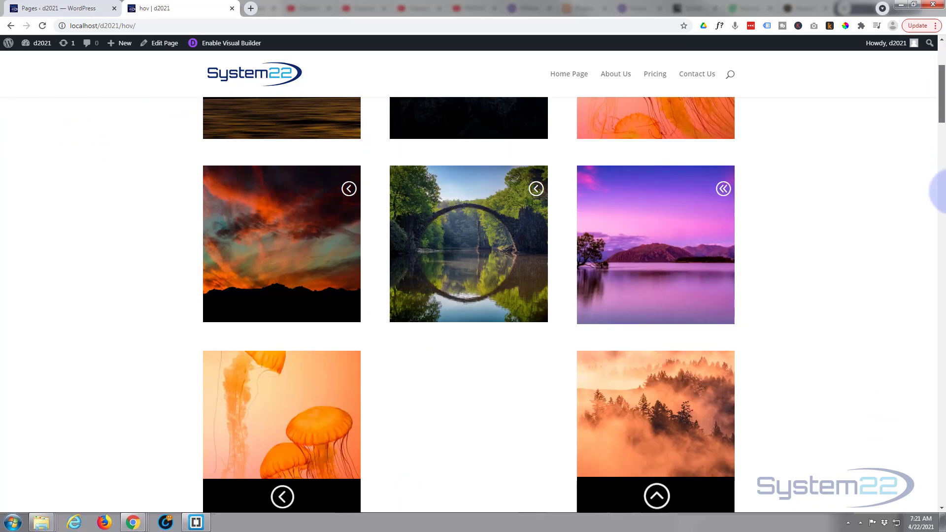
scroll(931, 192, "down", 15)
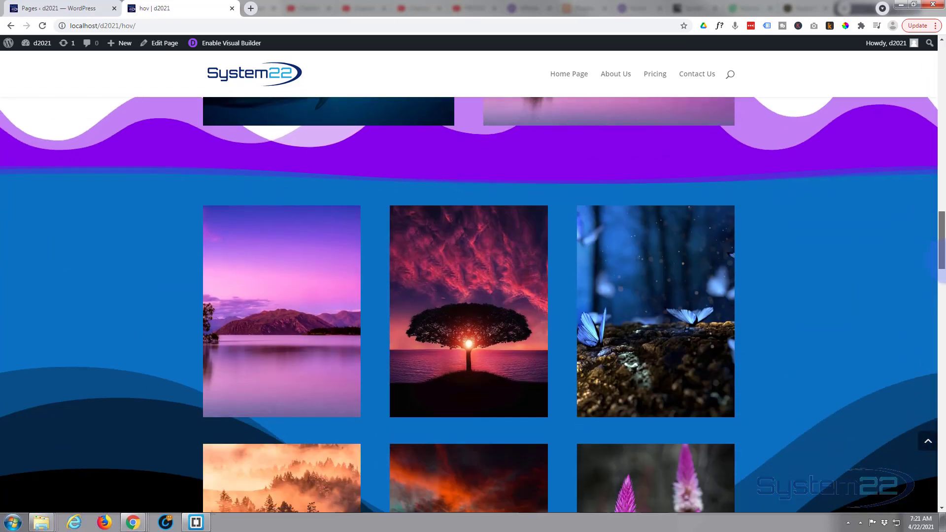
left_click_drag(934, 261, 936, 295)
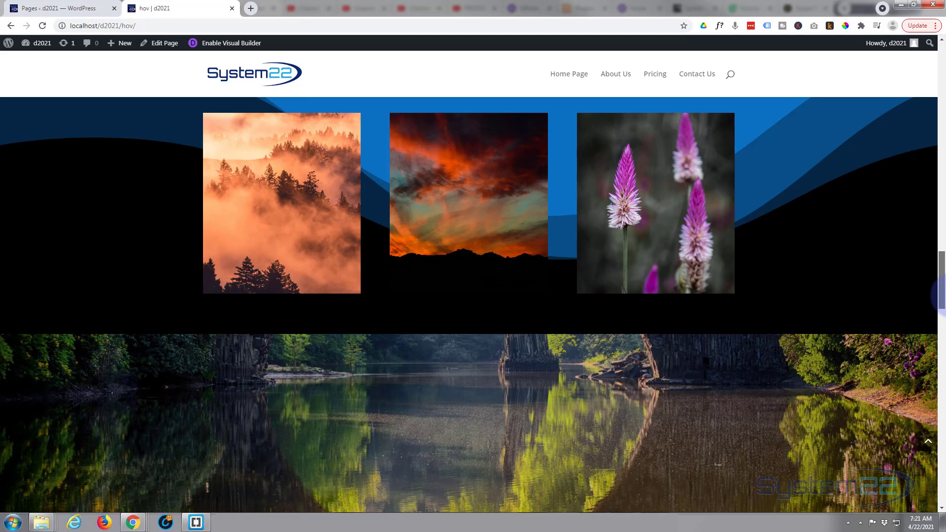
left_click_drag(938, 293, 939, 322)
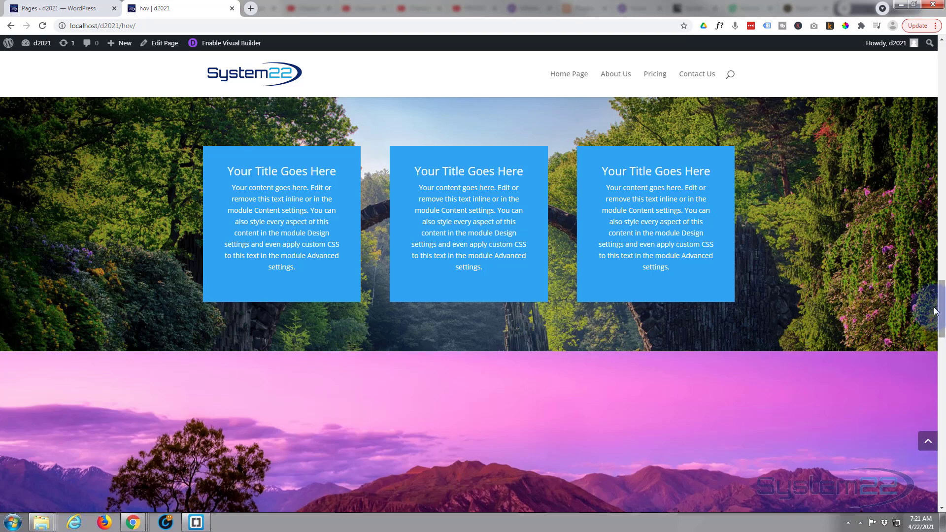
scroll(899, 278, "up", 10)
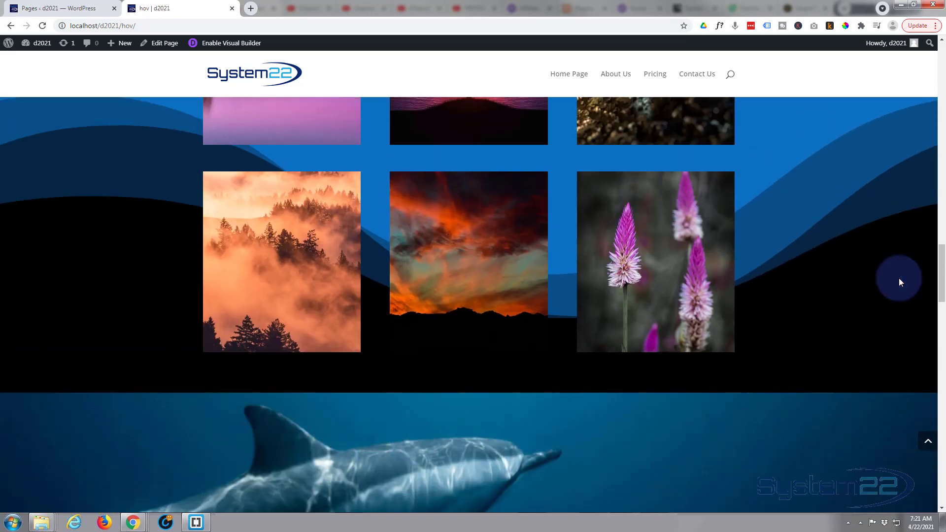
scroll(899, 280, "down", 3)
scroll(898, 279, "down", 3)
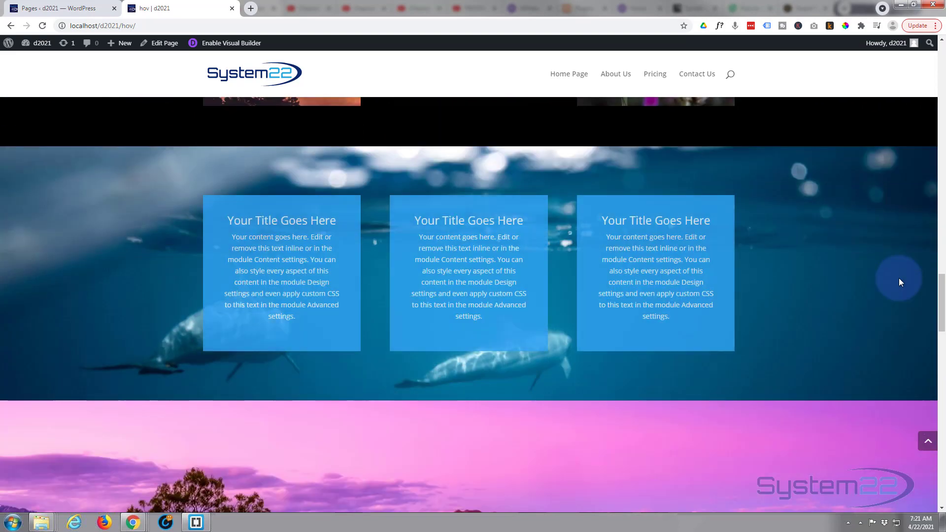
scroll(898, 279, "up", 1)
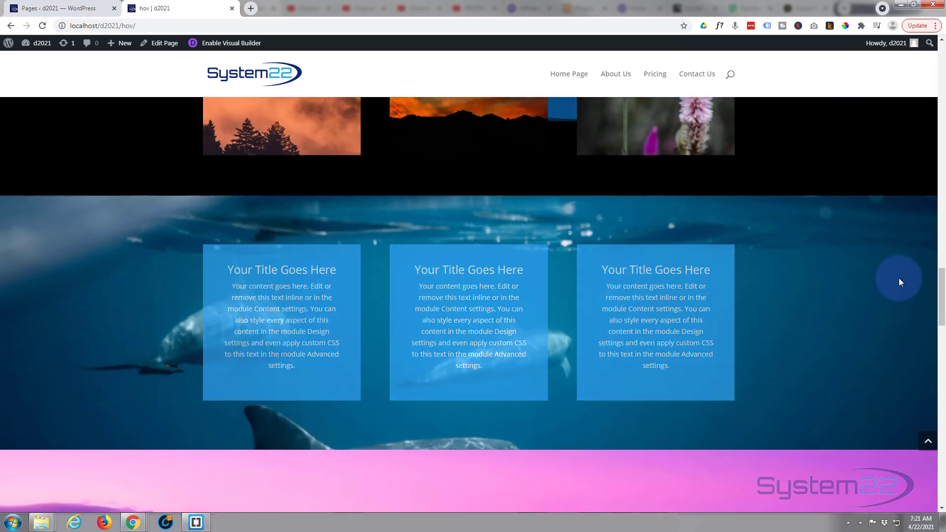
scroll(898, 278, "down", 1)
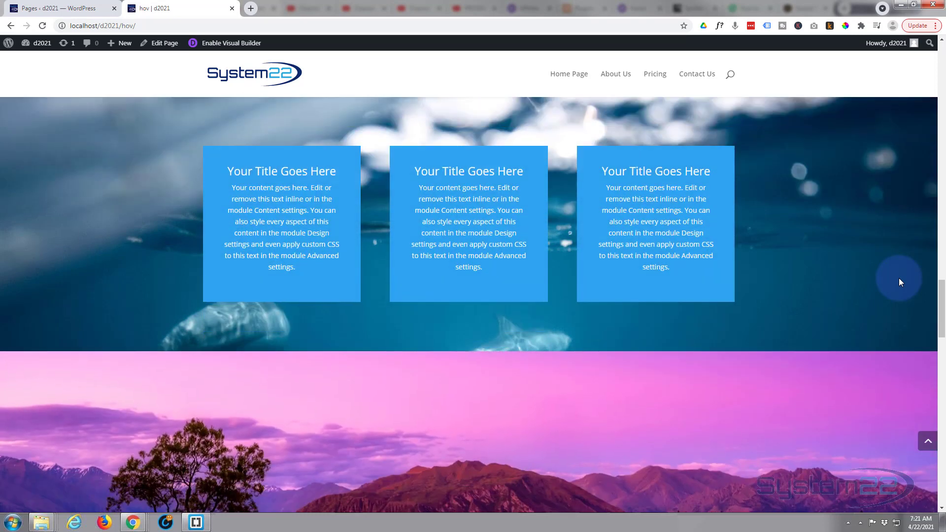